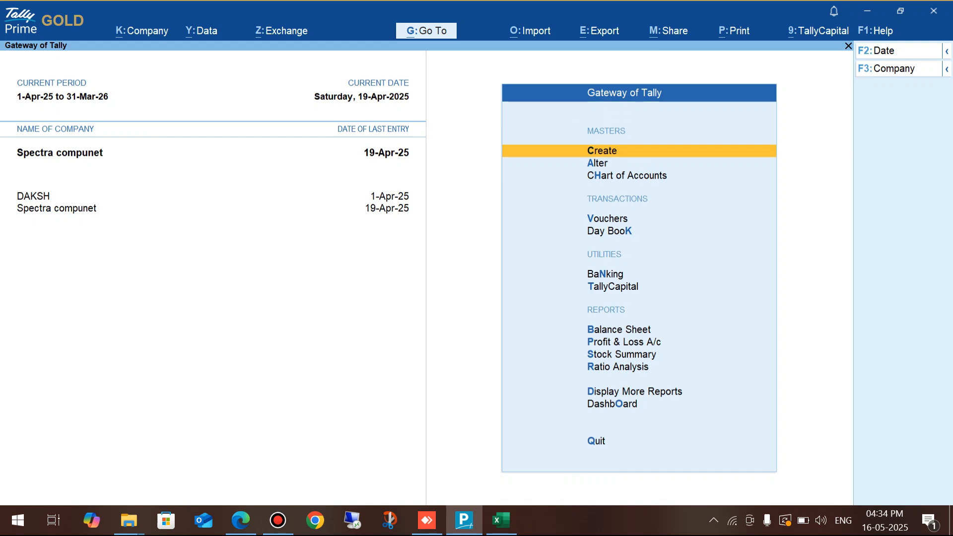
Open the TJSB bank ledger for alteration from the list of ledger masters.
{"action": "key", "text": "a"}
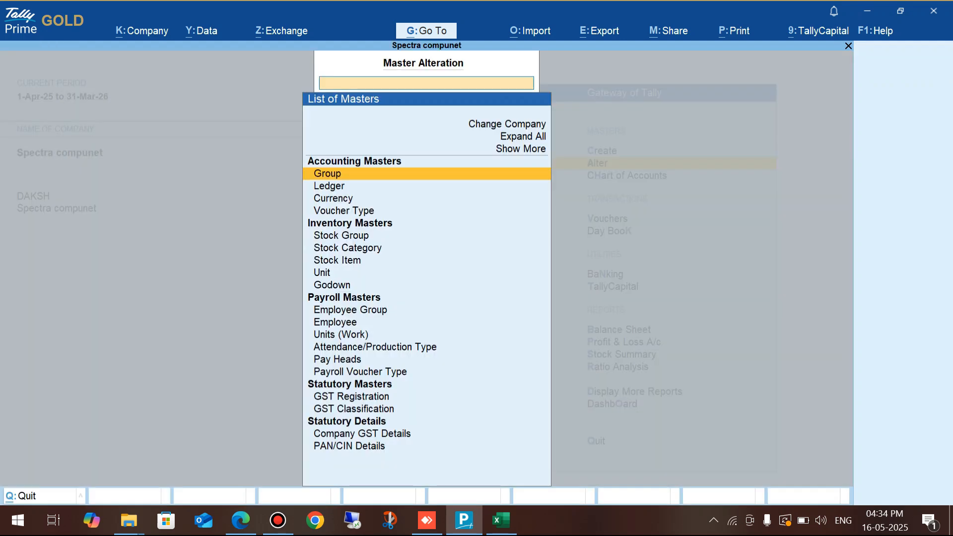
{"action": "key", "text": "Down"}
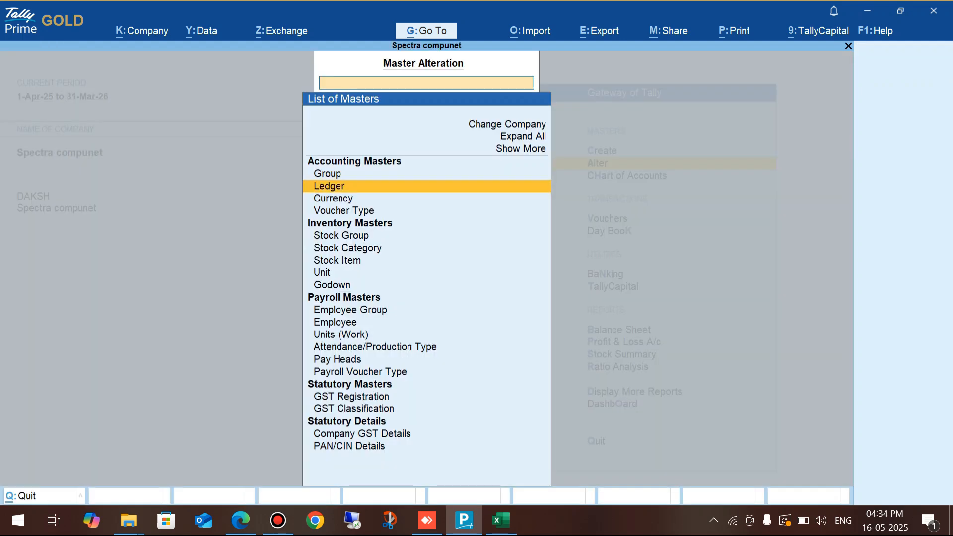
{"action": "key", "text": "Return"}
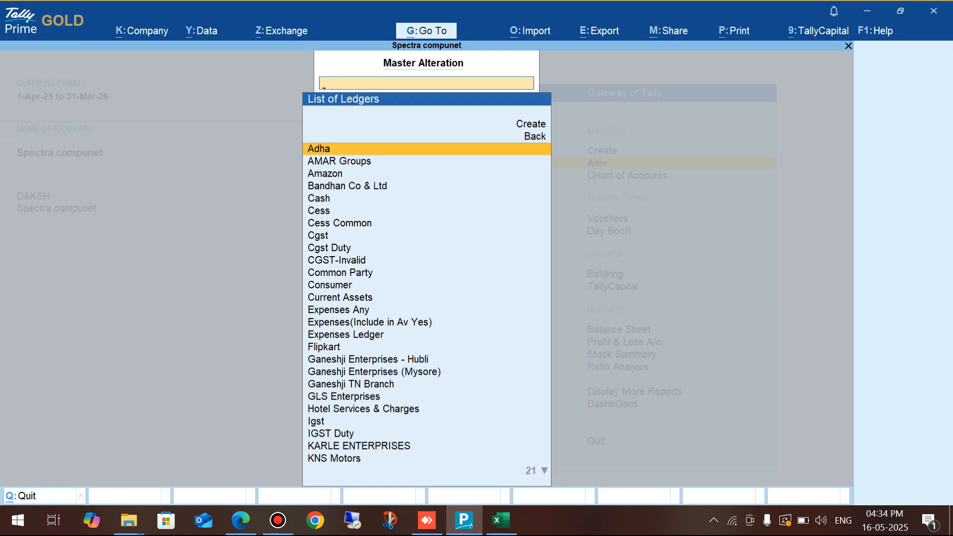
{"action": "type", "text": "Tj"}
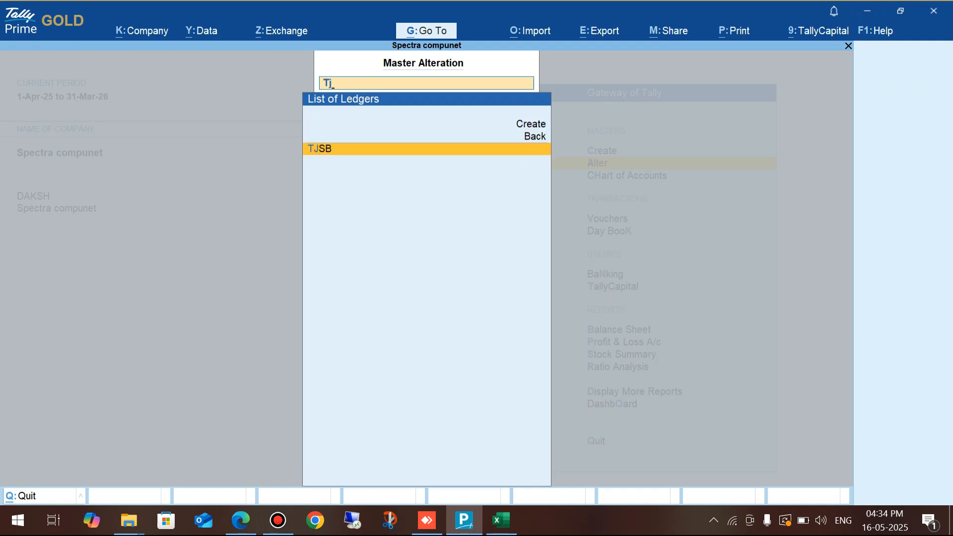
{"action": "key", "text": "Return"}
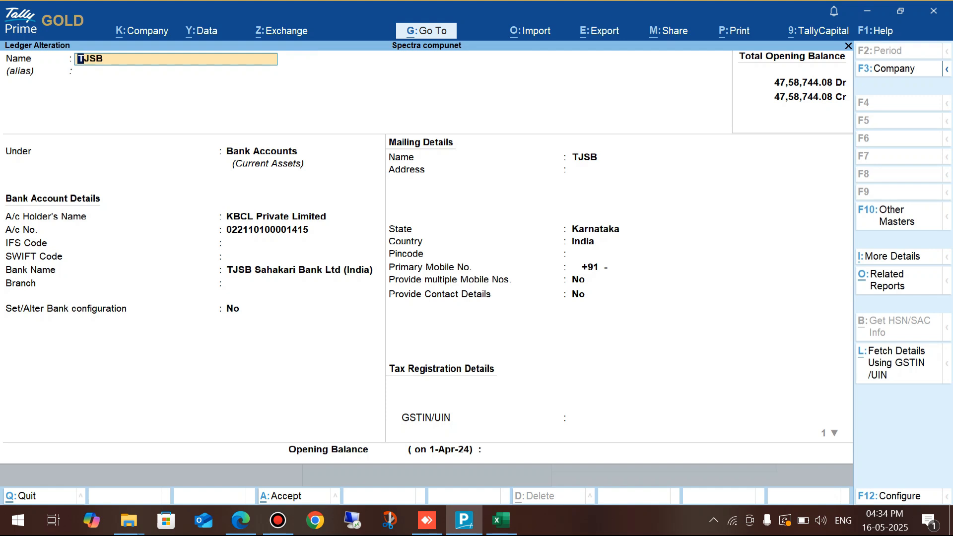
Set "Set/Alter Bank configuration" to Yes for the TJSB ledger.
{"action": "left_click", "coordinate": [245, 309]}
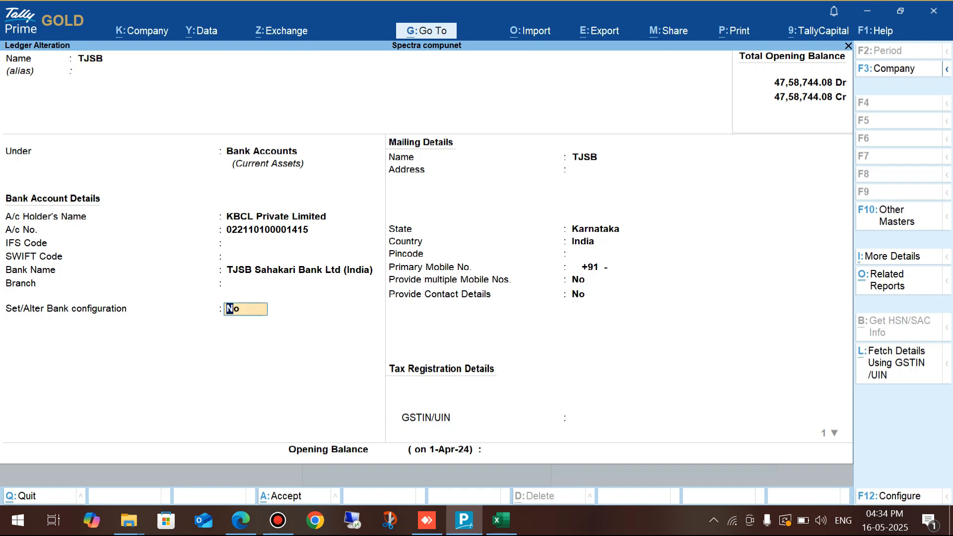
{"action": "type", "text": "yes"}
{"action": "key", "text": "Return"}
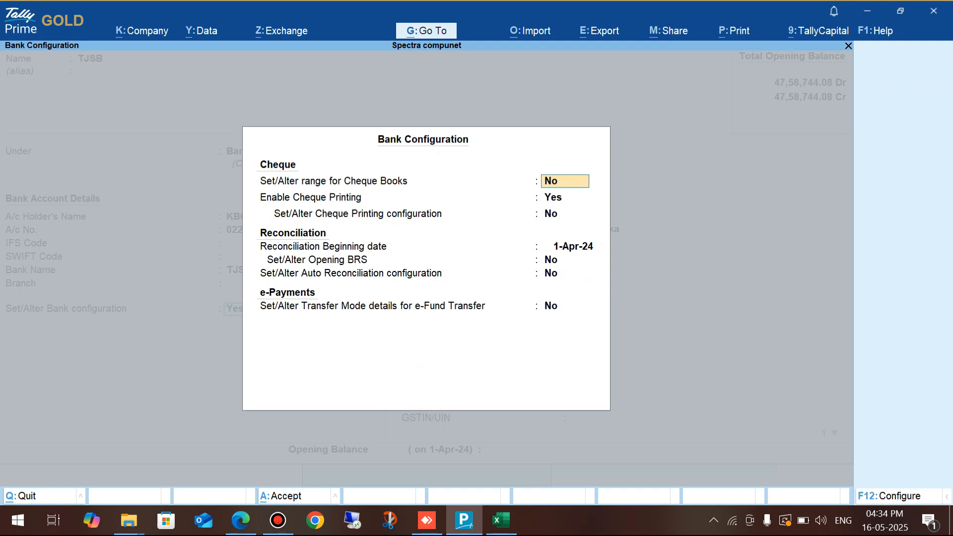
Accept the cheque settings and the 1-Apr-24 reconciliation beginning date, and set "Set/Alter Opening BRS" to Yes.
{"action": "key", "text": "Return"}
{"action": "key", "text": "Return"}
{"action": "key", "text": "Return"}
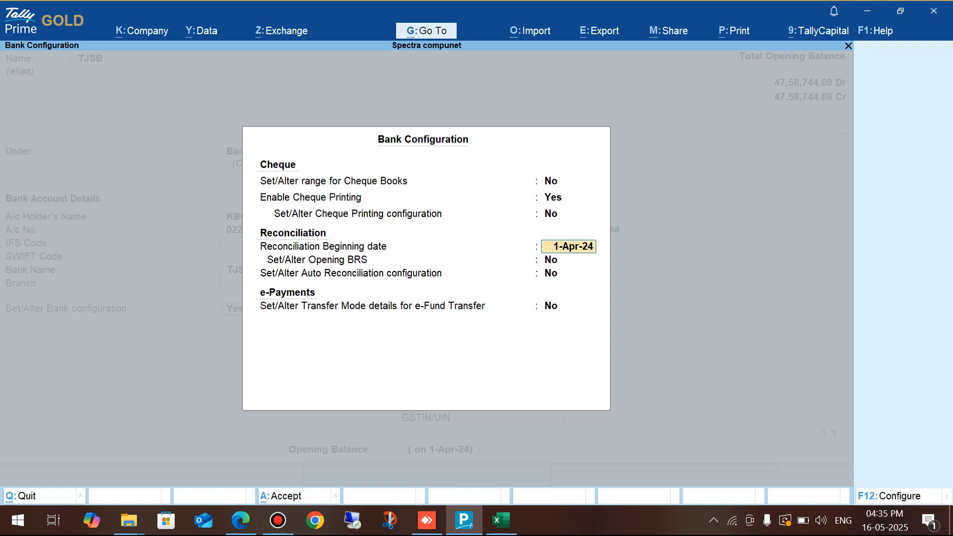
{"action": "key", "text": "Return"}
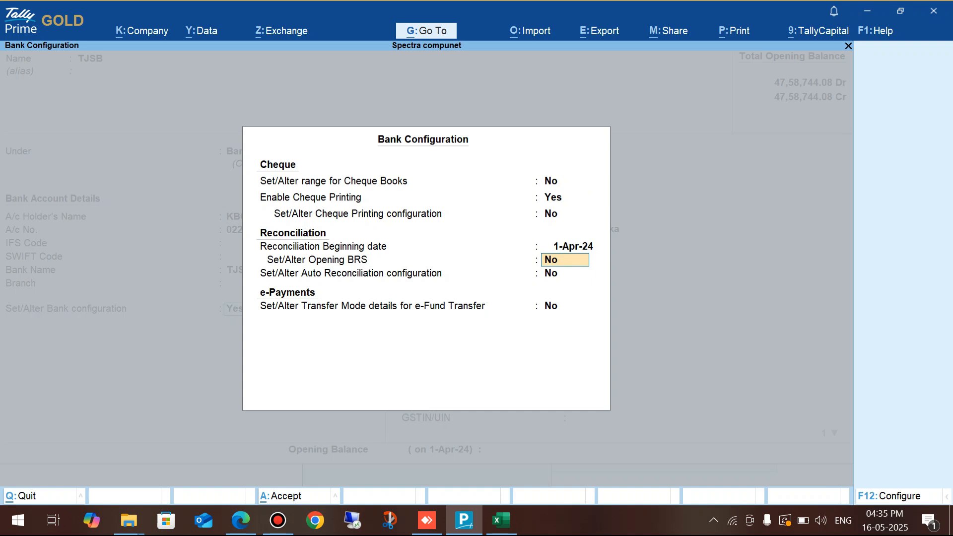
{"action": "type", "text": "yes"}
{"action": "key", "text": "Return"}
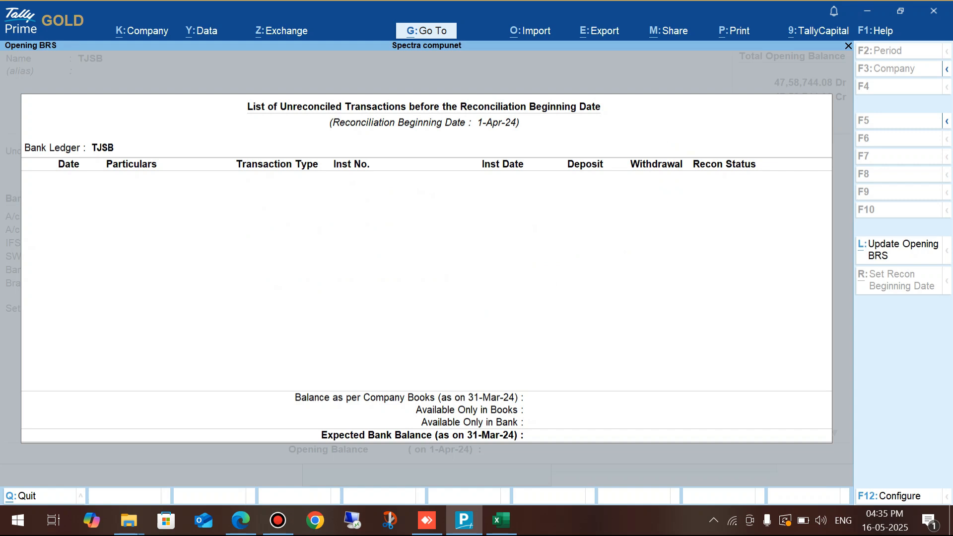
View the Update Opening BRS entry form for TJSB and return to the bank configuration without adding transactions.
{"action": "key", "text": "alt+l"}
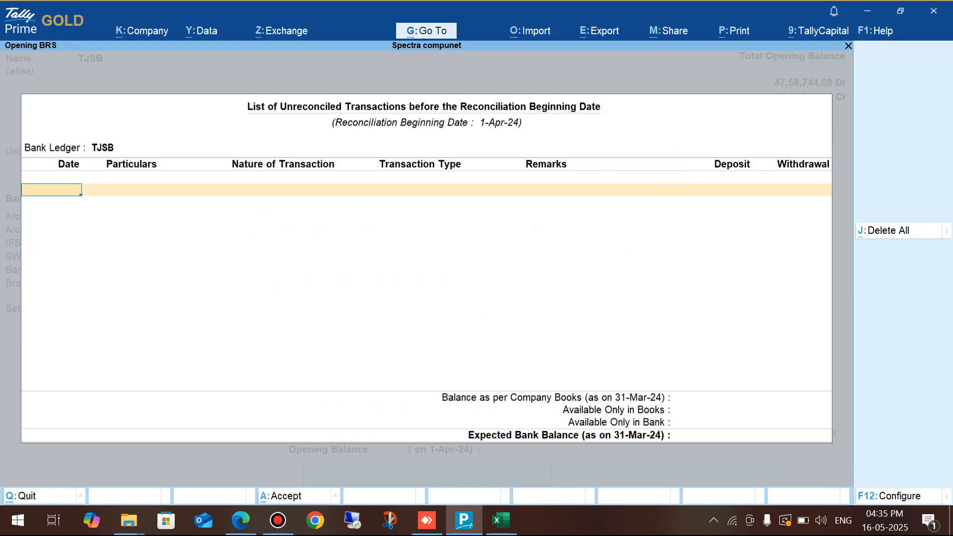
{"action": "key", "text": "Escape"}
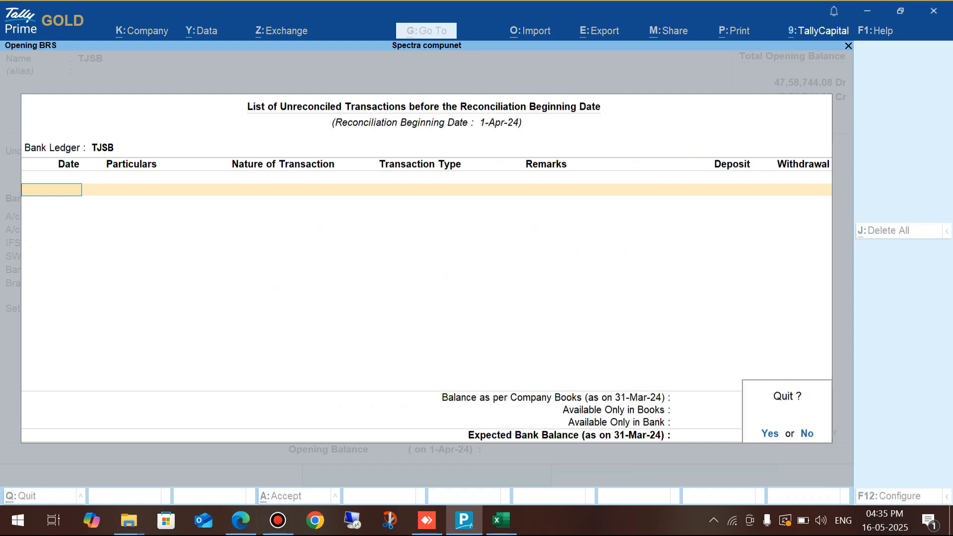
{"action": "key", "text": "y"}
{"action": "key", "text": "Escape"}
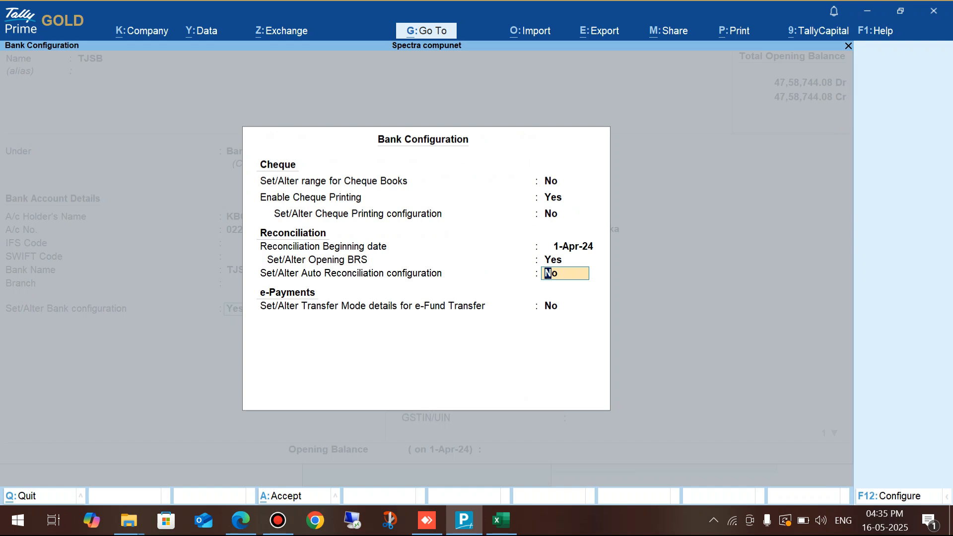
Enable the auto reconciliation configuration, using Receipt vouchers for deposits and Payment vouchers for withdrawals.
{"action": "type", "text": "yes"}
{"action": "key", "text": "Return"}
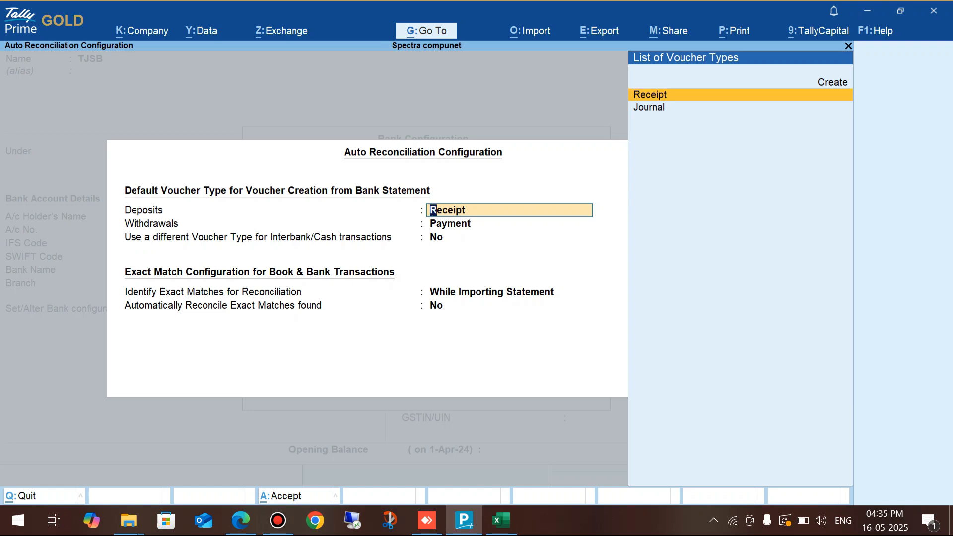
{"action": "key", "text": "Return"}
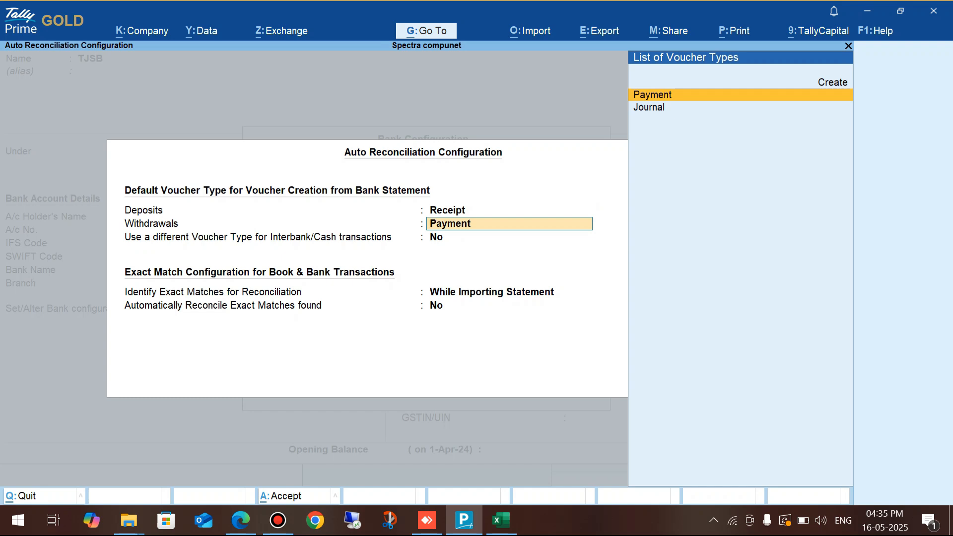
{"action": "key", "text": "Return"}
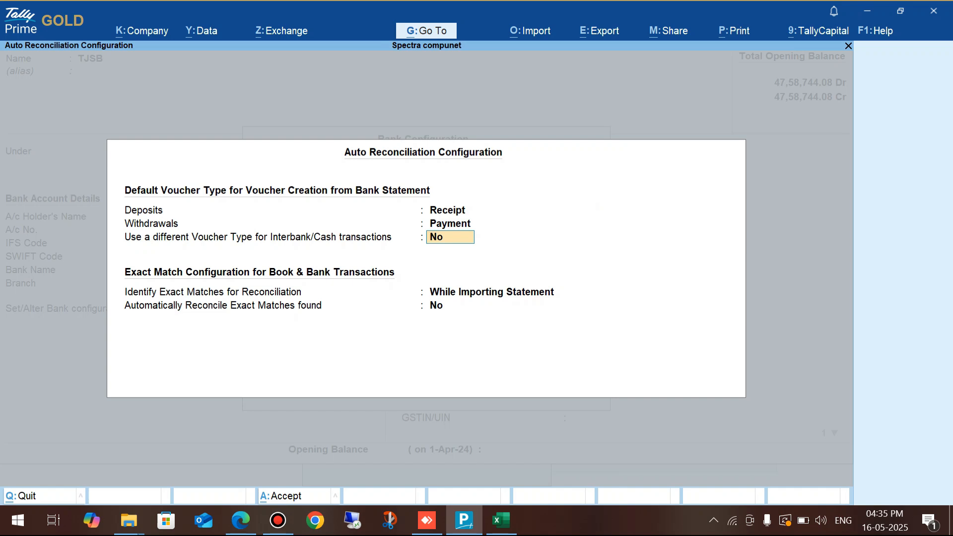
Enable a different voucher type for interbank/cash transactions and choose Contra.
{"action": "type", "text": "yes"}
{"action": "key", "text": "Return"}
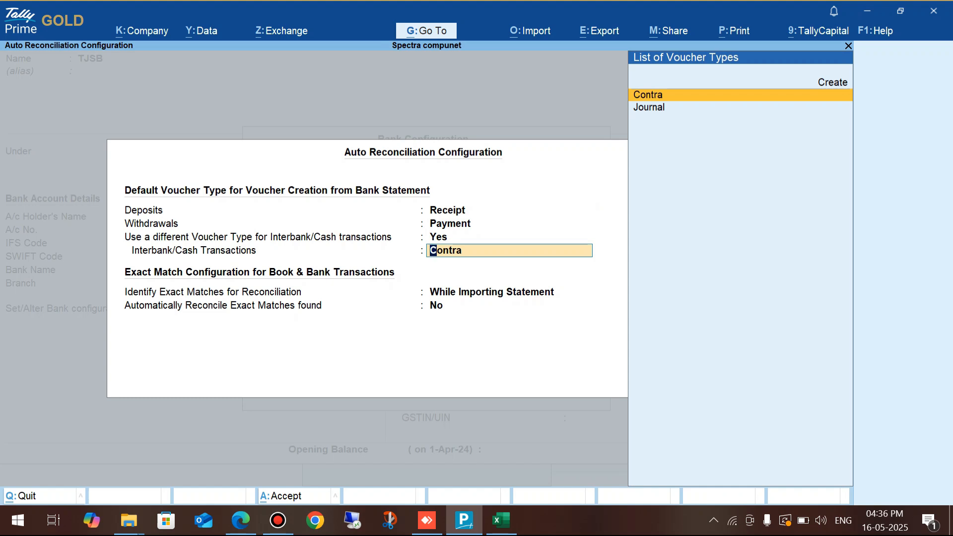
{"action": "key", "text": "Return"}
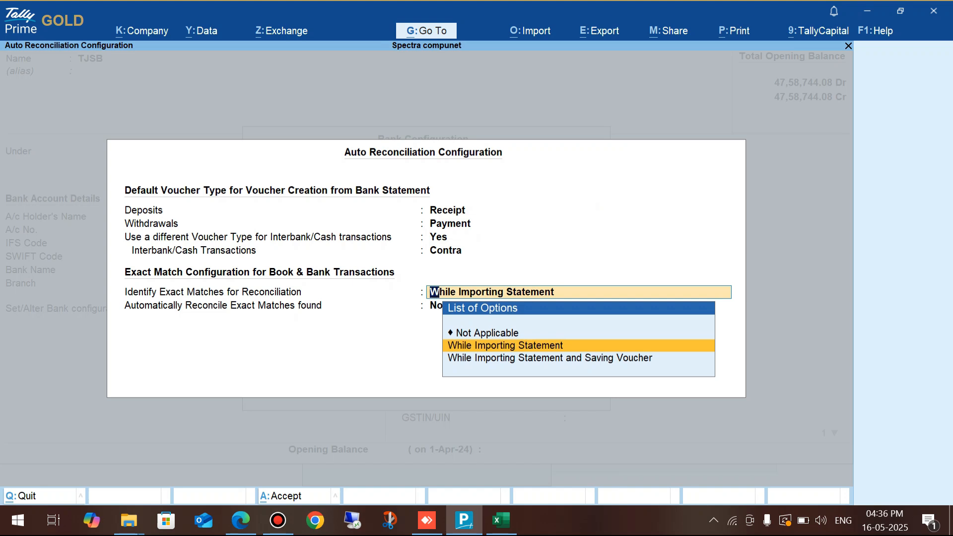
Identify exact matches While Importing Statement and set automatic reconciliation of exact matches to Yes.
{"action": "key", "text": "Return"}
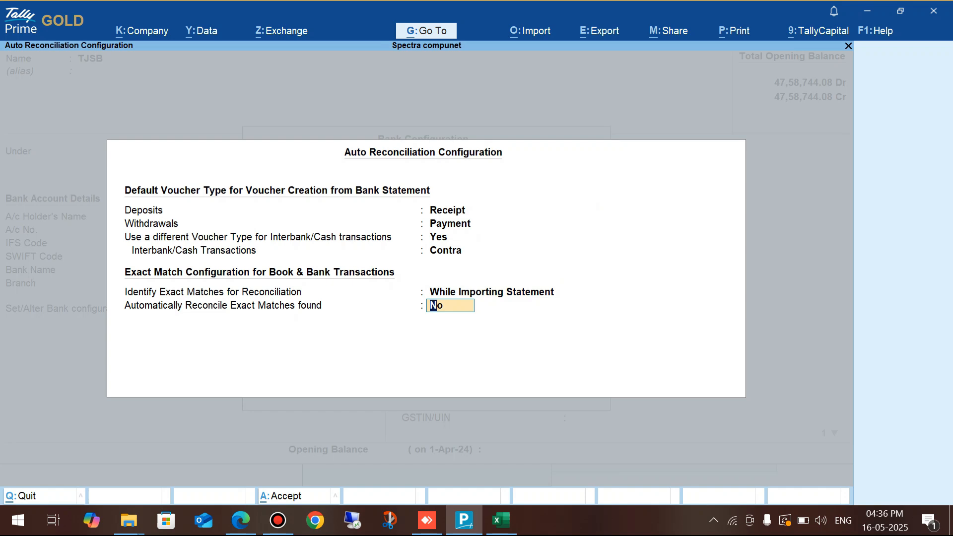
{"action": "type", "text": "yes"}
{"action": "key", "text": "Return"}
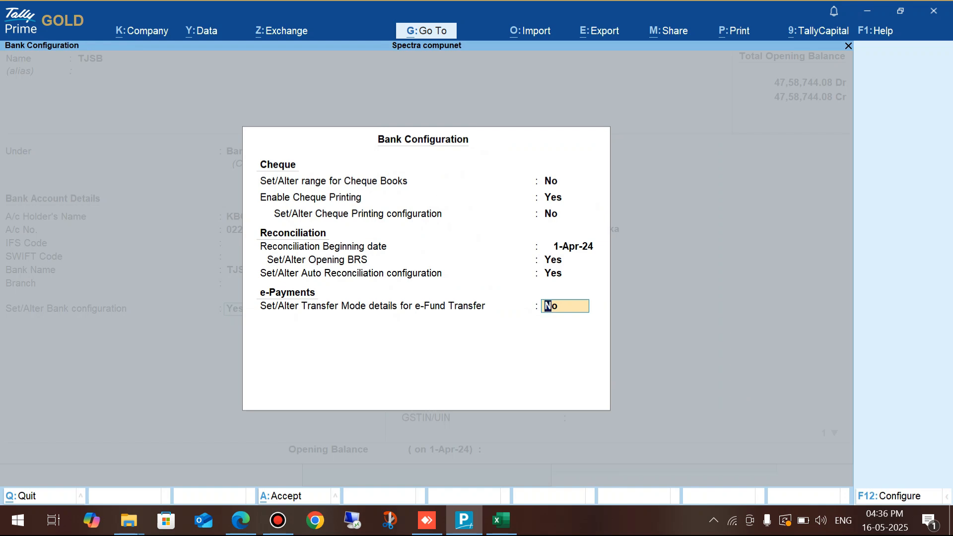
Save the bank configuration and the TJSB ledger, and return to the Gateway of Tally.
{"action": "key", "text": "ctrl"}
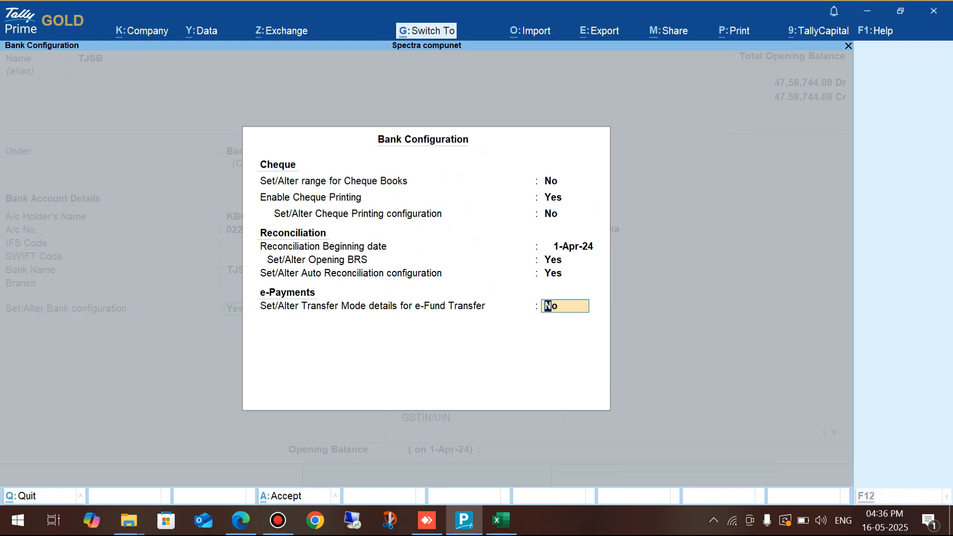
{"action": "key", "text": "ctrl+a"}
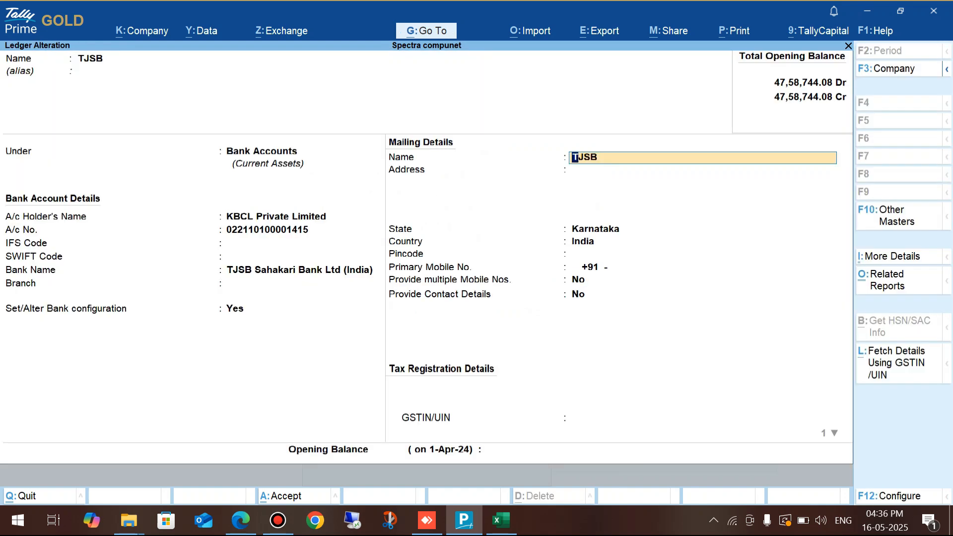
{"action": "key", "text": "ctrl"}
{"action": "key", "text": "ctrl+a"}
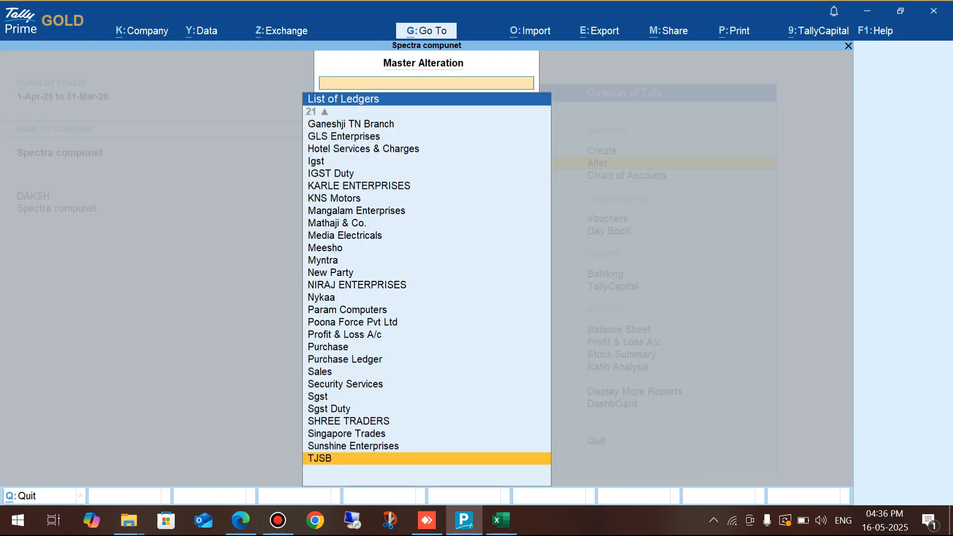
{"action": "key", "text": "Escape"}
{"action": "key", "text": "Escape"}
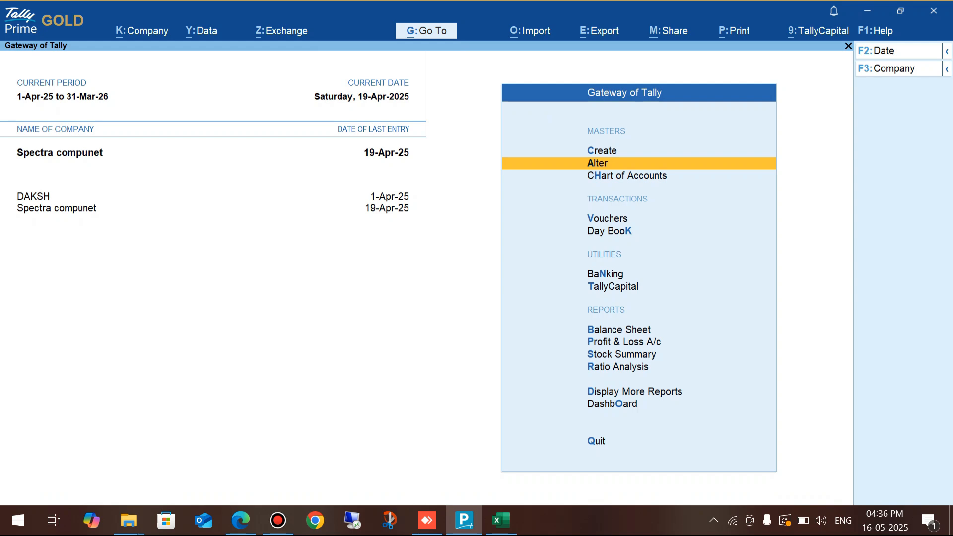
Start a bank statement import for the TJSB ledger, using the "Demo data MSME\bank statement" folder on the Desktop as file path.
{"action": "key", "text": "alt+o"}
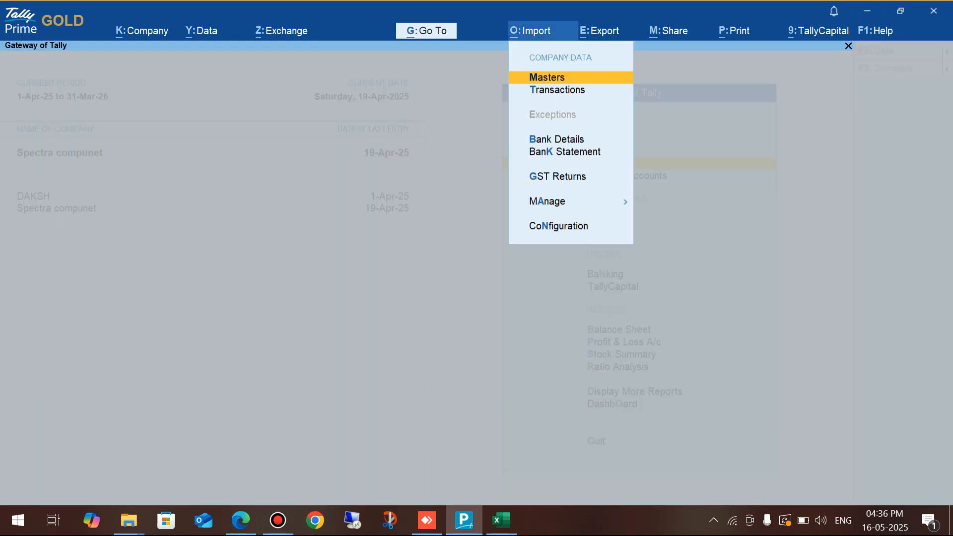
{"action": "key", "text": "k"}
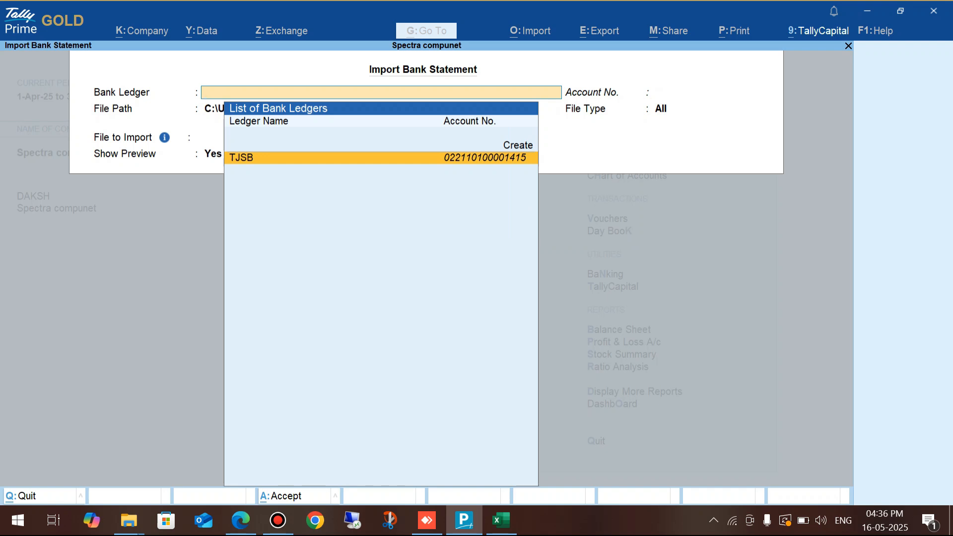
{"action": "key", "text": "Return"}
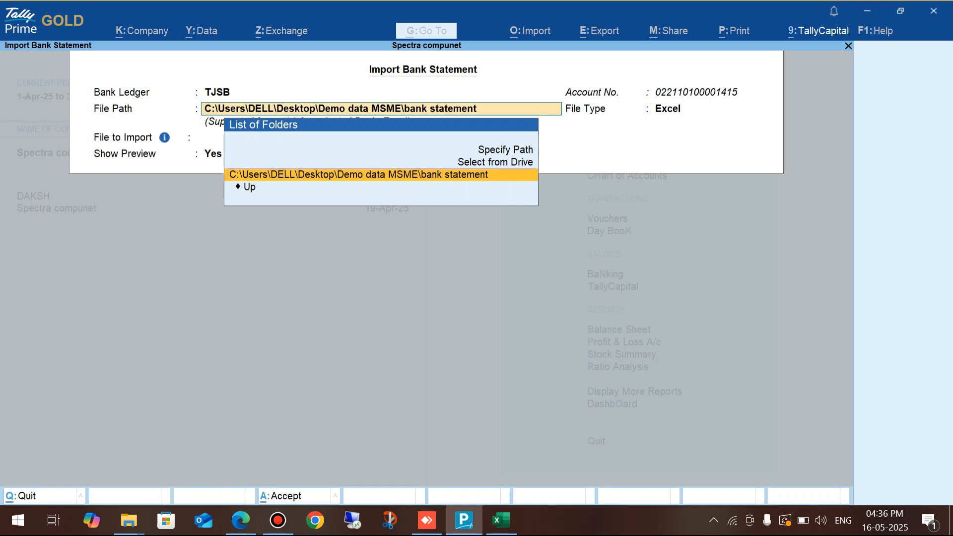
{"action": "key", "text": "Up"}
{"action": "key", "text": "Up"}
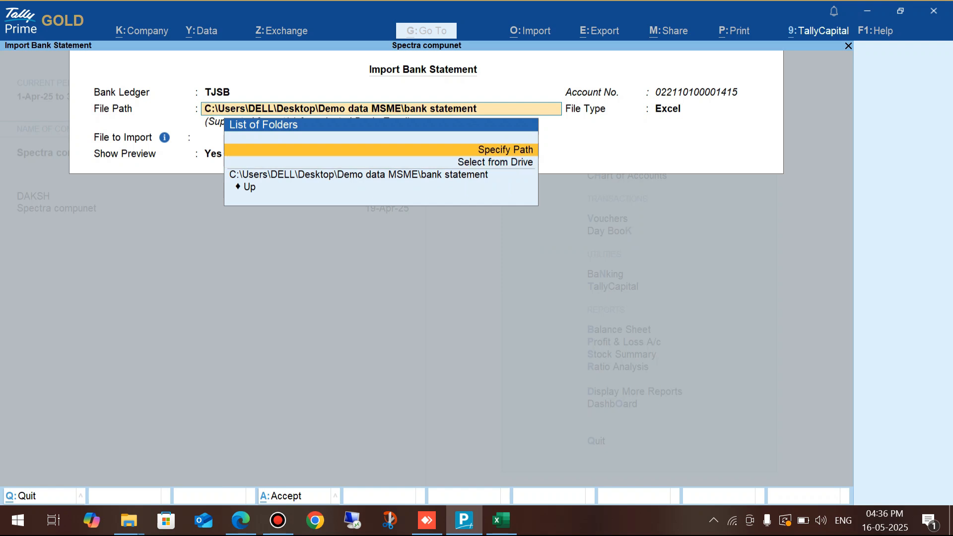
{"action": "key", "text": "Down"}
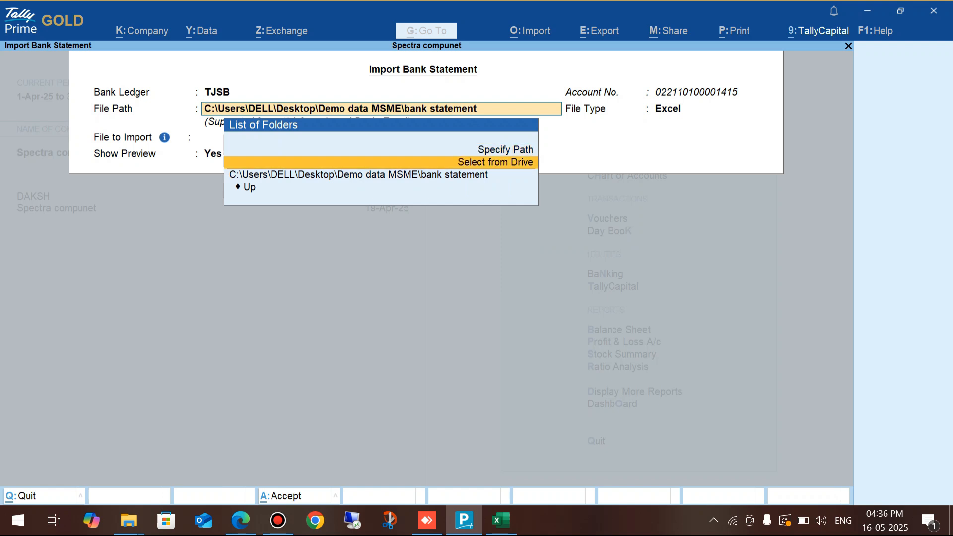
{"action": "key", "text": "Down"}
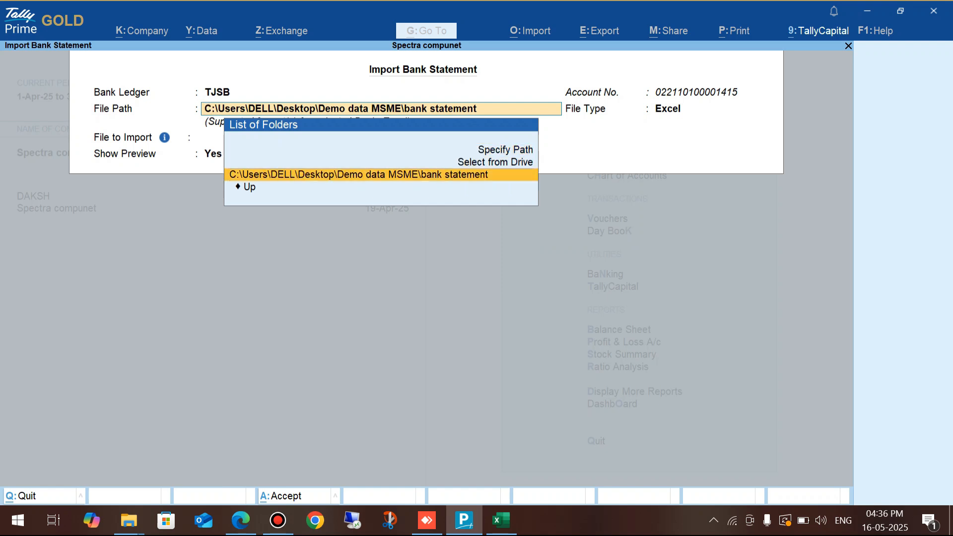
{"action": "key", "text": "Return"}
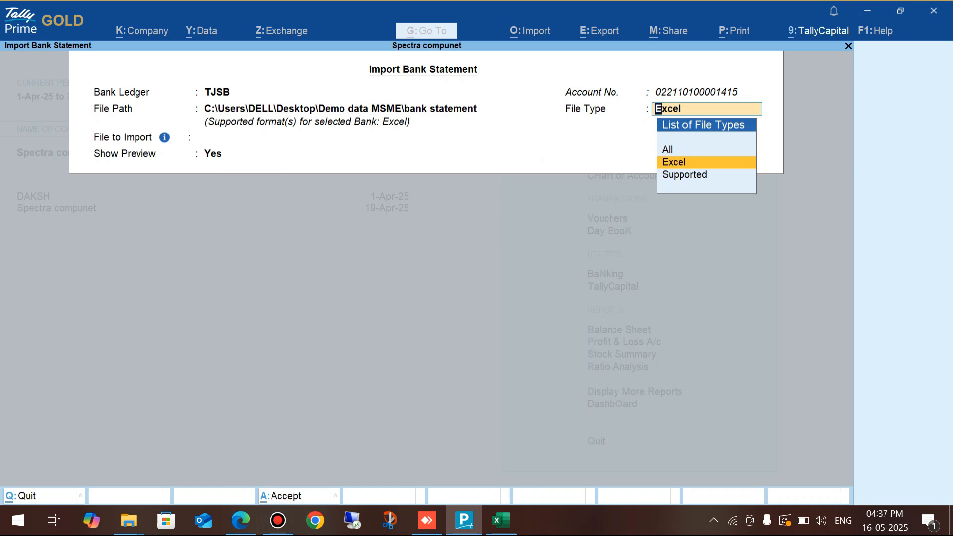
Import the statement file "TJSB Statmenr april 21.4.2025 @- Copy-imp.xls" with file type Supported and a preview, then close the import summary.
{"action": "type", "text": "S"}
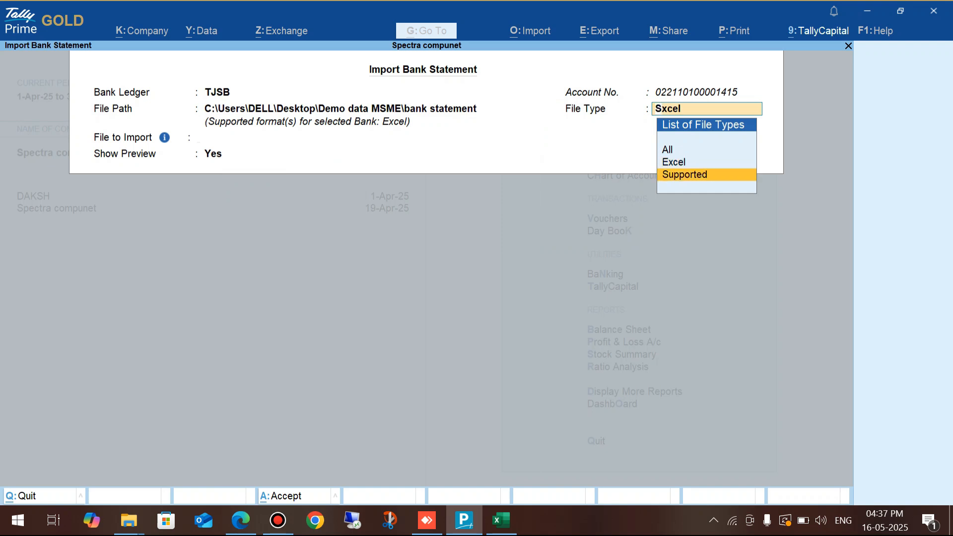
{"action": "key", "text": "Return"}
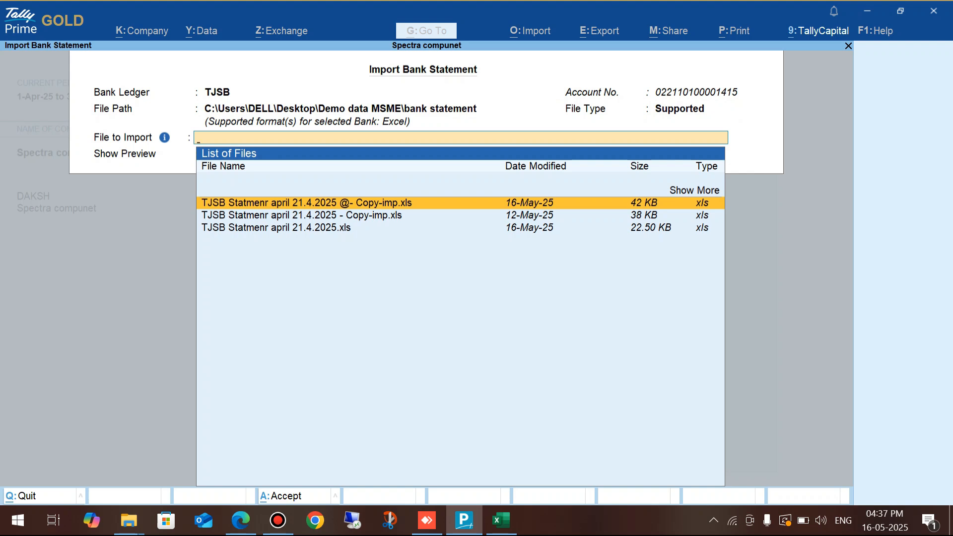
{"action": "key", "text": "Return"}
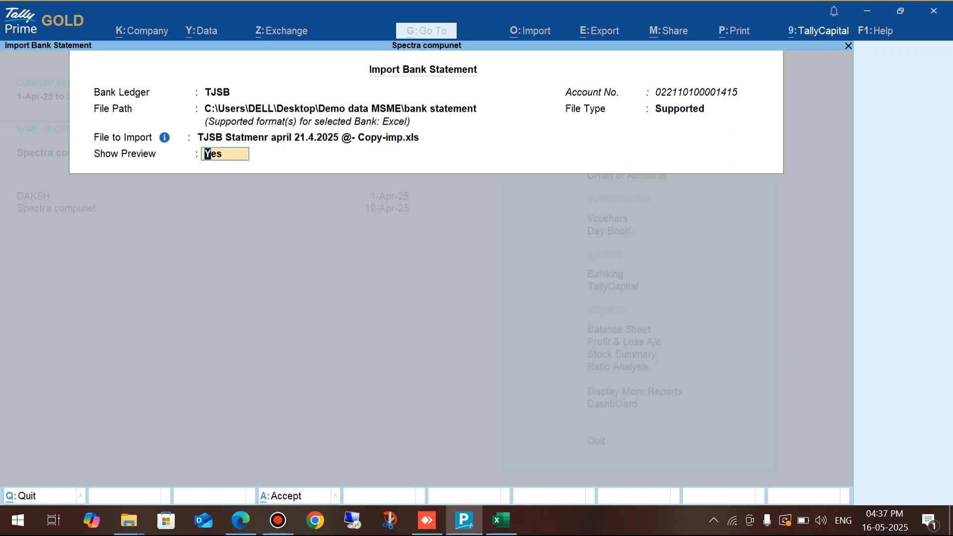
{"action": "key", "text": "Return"}
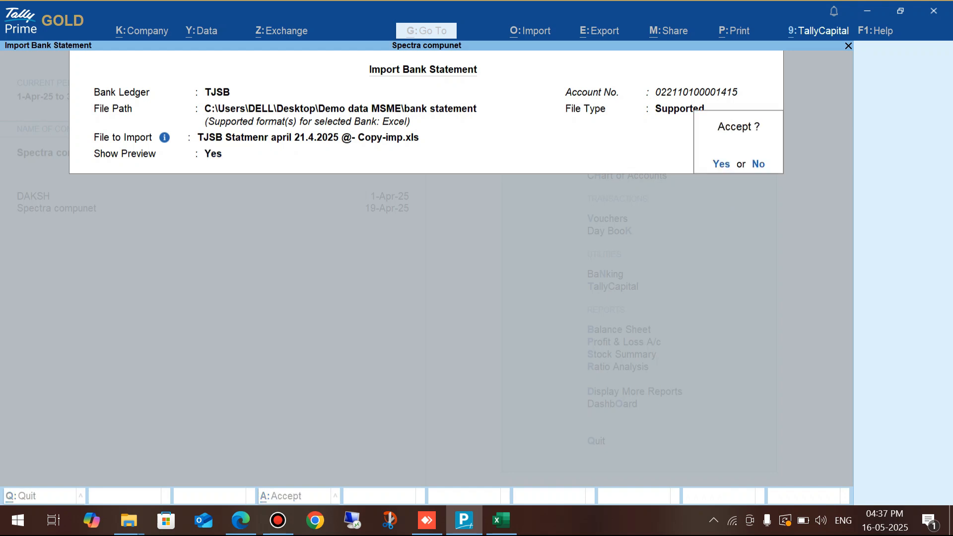
{"action": "key", "text": "Return"}
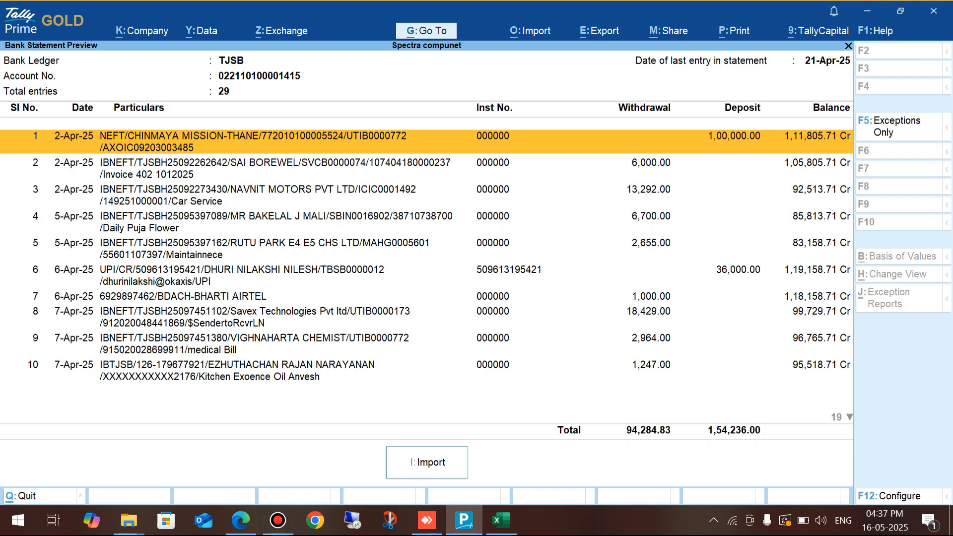
{"action": "key", "text": "i"}
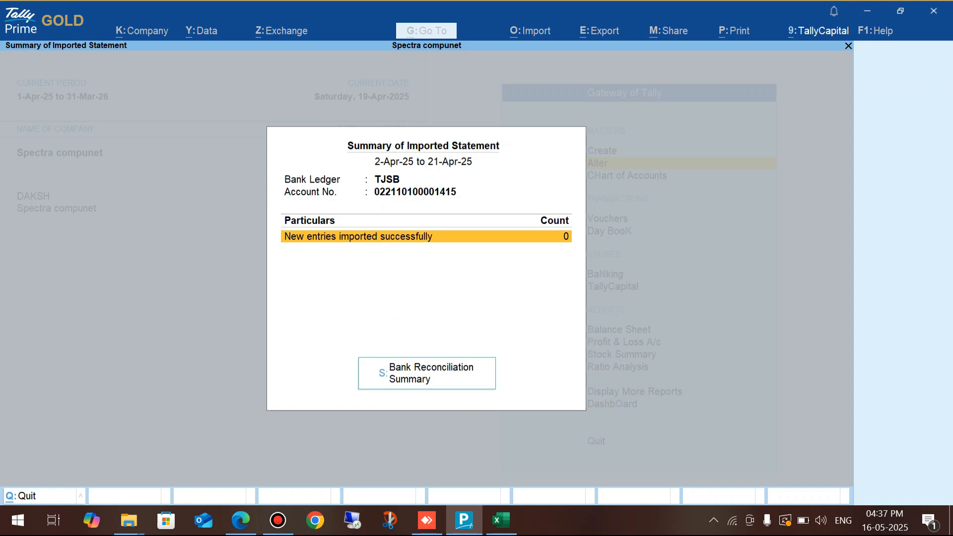
{"action": "key", "text": "Escape"}
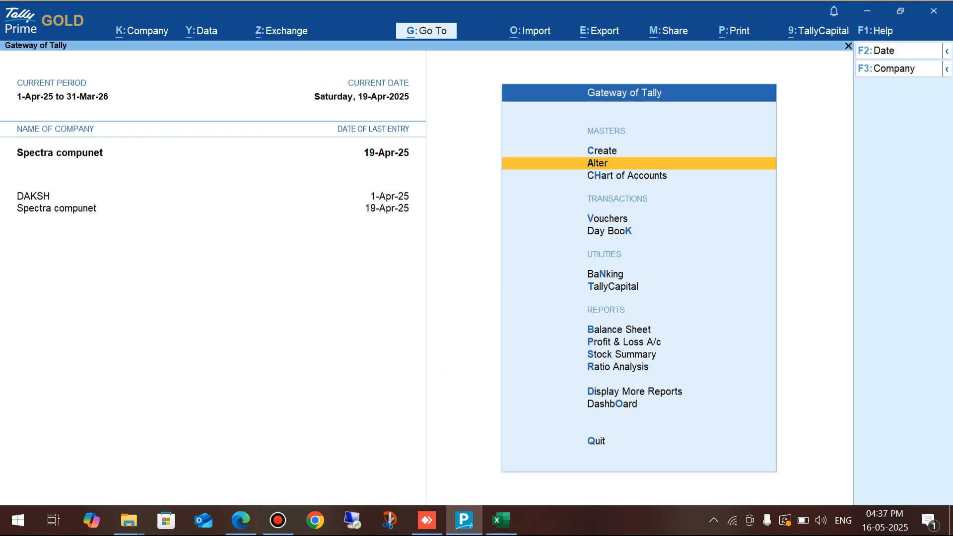
Open the TJSB ledger for alteration and enable Set/Alter Bank configuration to bring up its settings.
{"action": "key", "text": "Return"}
{"action": "key", "text": "Down"}
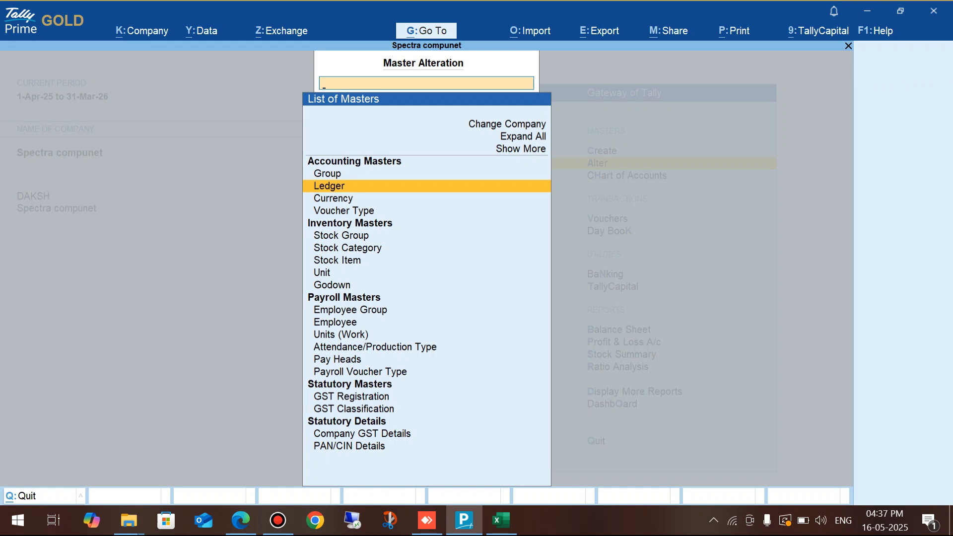
{"action": "key", "text": "Return"}
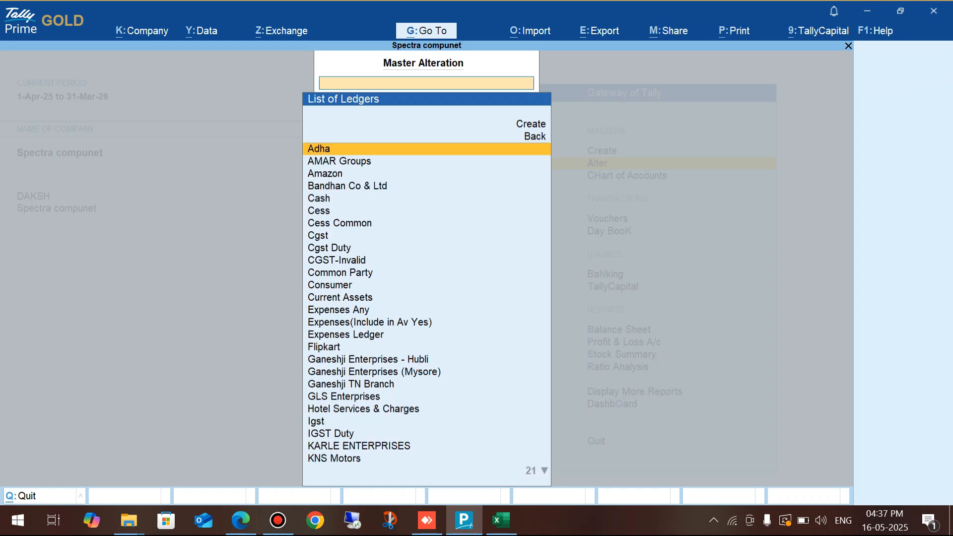
{"action": "type", "text": "T"}
{"action": "key", "text": "Return"}
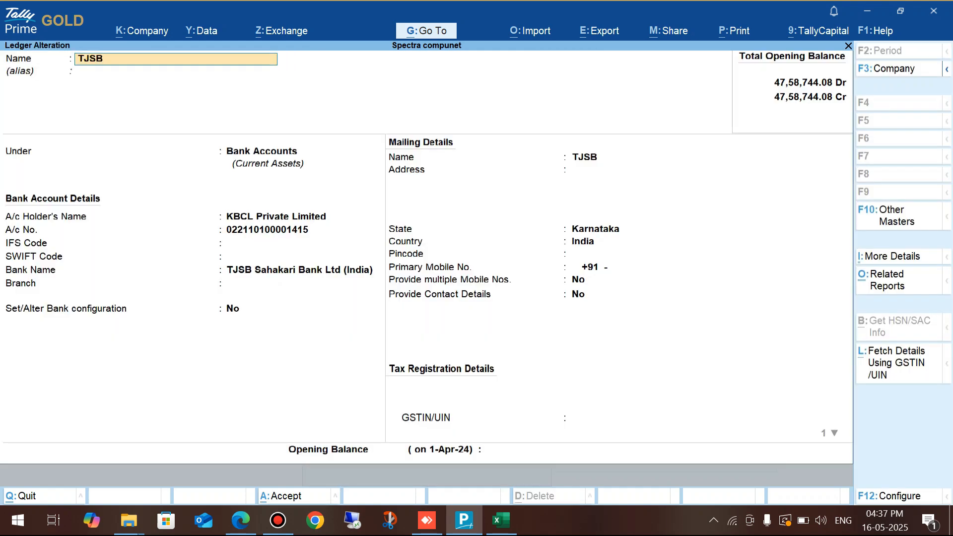
{"action": "left_click", "coordinate": [233, 308]}
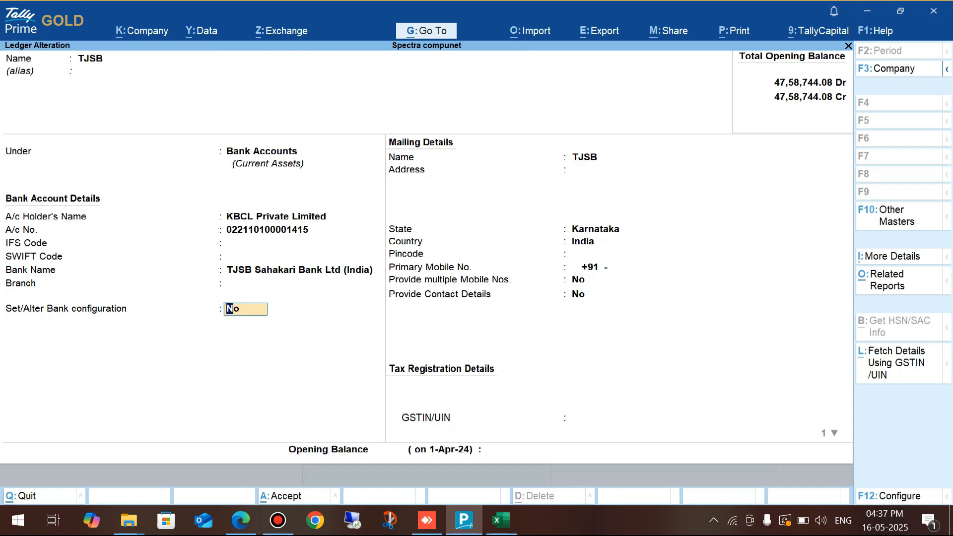
{"action": "type", "text": "yes"}
{"action": "key", "text": "Return"}
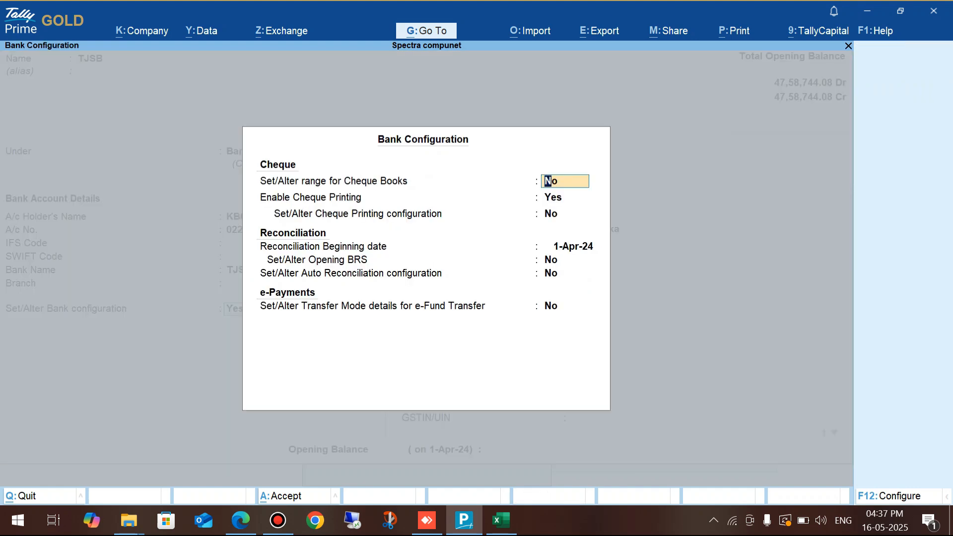
Set the Reconciliation Beginning date to 1-Apr-25, set Set/Alter Opening BRS to Yes and accept the opening BRS.
{"action": "left_click", "coordinate": [569, 247]}
{"action": "type", "text": "1-4-25"}
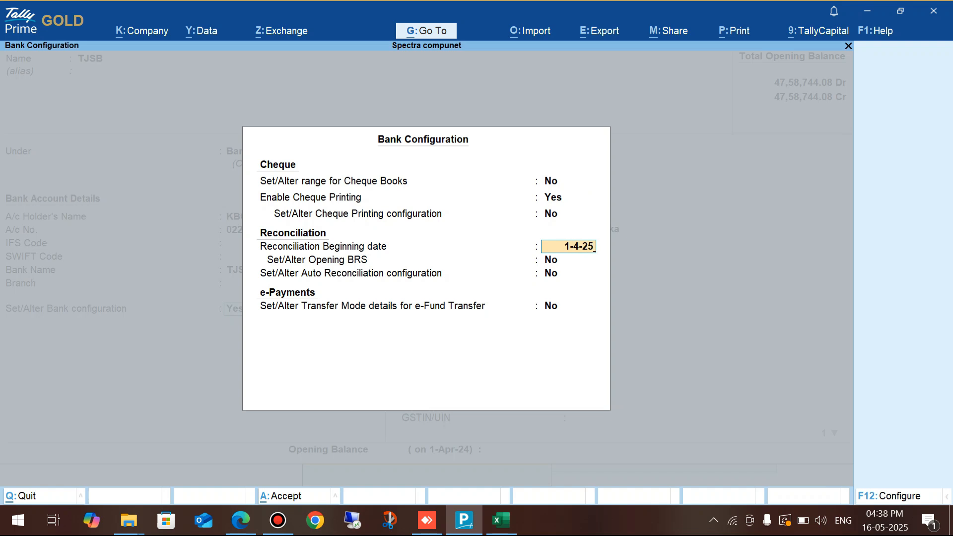
{"action": "key", "text": "Return"}
{"action": "type", "text": "yes"}
{"action": "key", "text": "Return"}
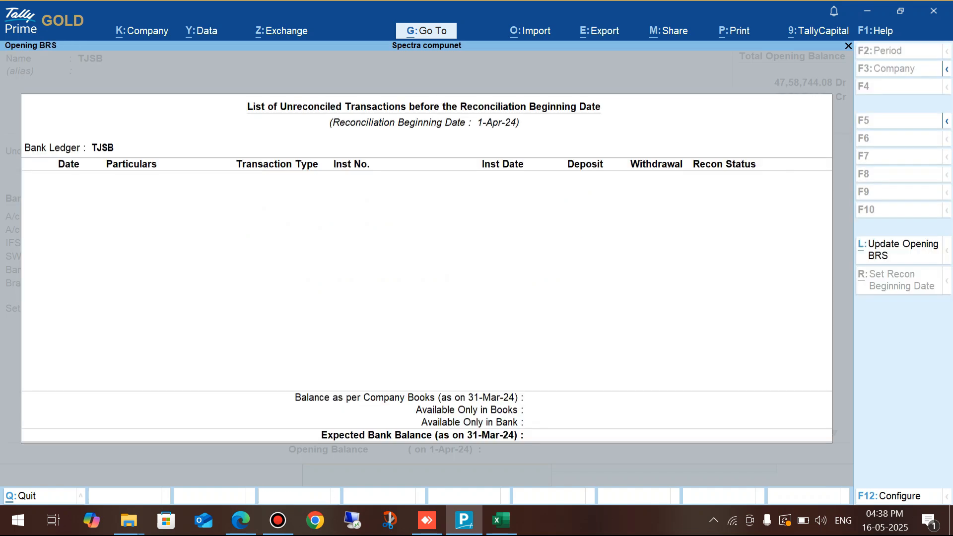
{"action": "key", "text": "ctrl+a"}
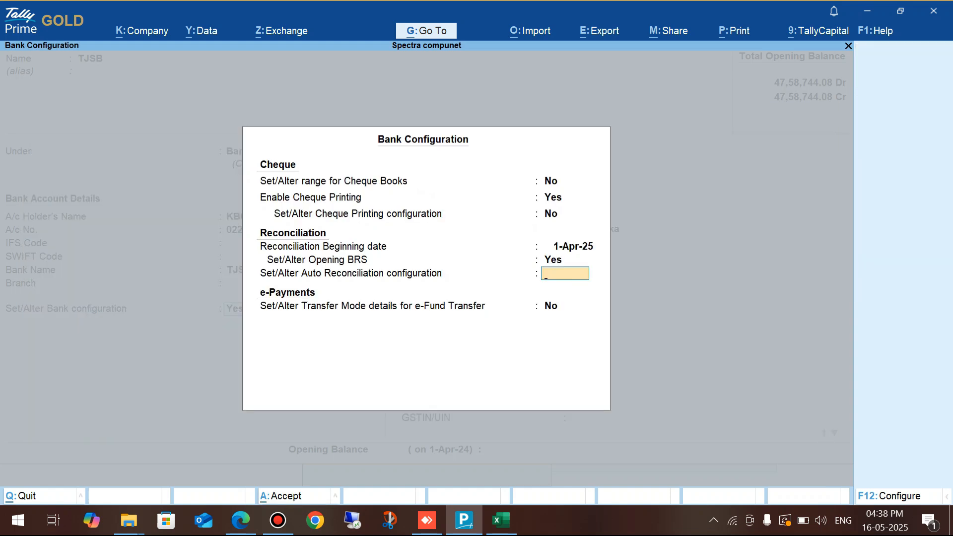
Set Set/Alter Auto Reconciliation configuration to Yes and accept its existing settings.
{"action": "type", "text": "yes"}
{"action": "key", "text": "Return"}
{"action": "key", "text": "Return"}
{"action": "key", "text": "Return"}
{"action": "key", "text": "Return"}
{"action": "key", "text": "Return"}
{"action": "key", "text": "Return"}
{"action": "key", "text": "Return"}
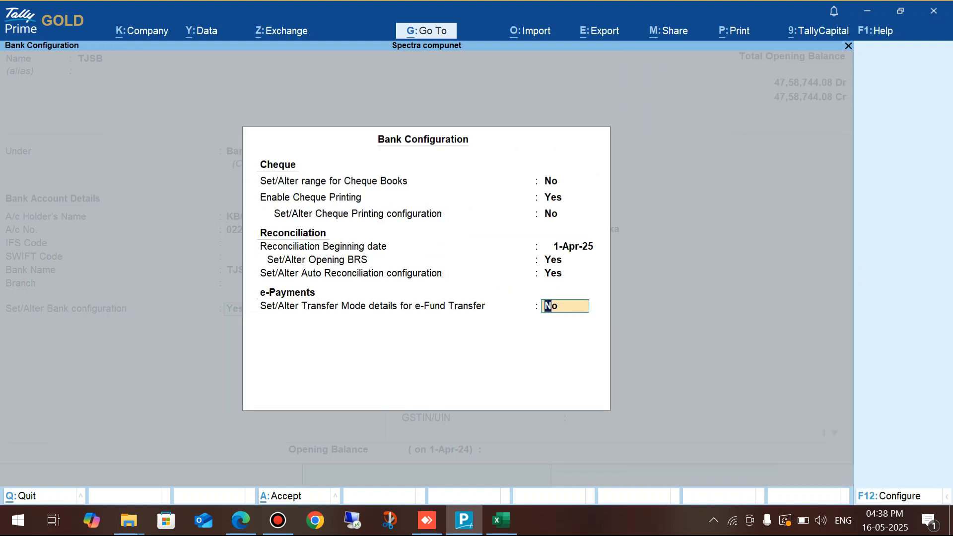
Save the TJSB bank configuration and ledger, and go back to the Gateway of Tally.
{"action": "key", "text": "Return"}
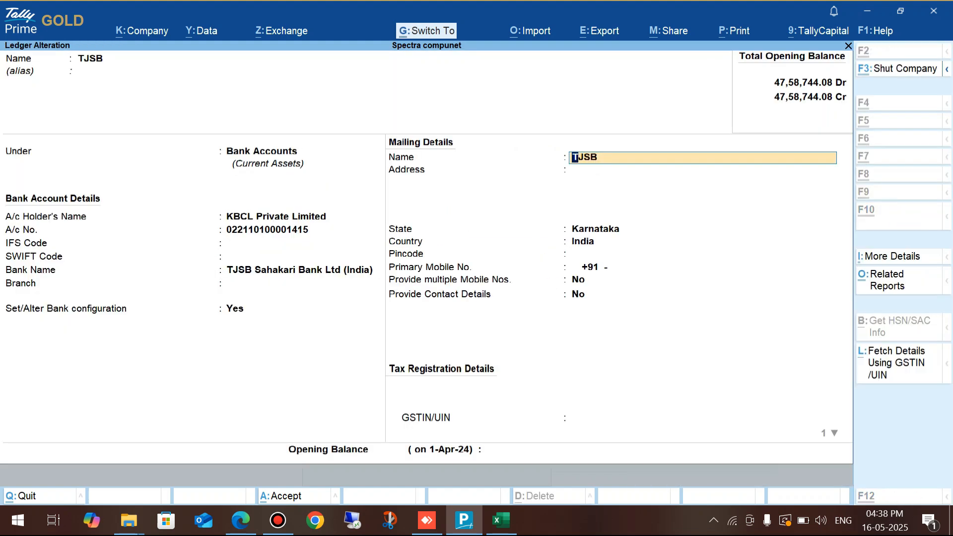
{"action": "key", "text": "ctrl+a"}
{"action": "key", "text": "Escape"}
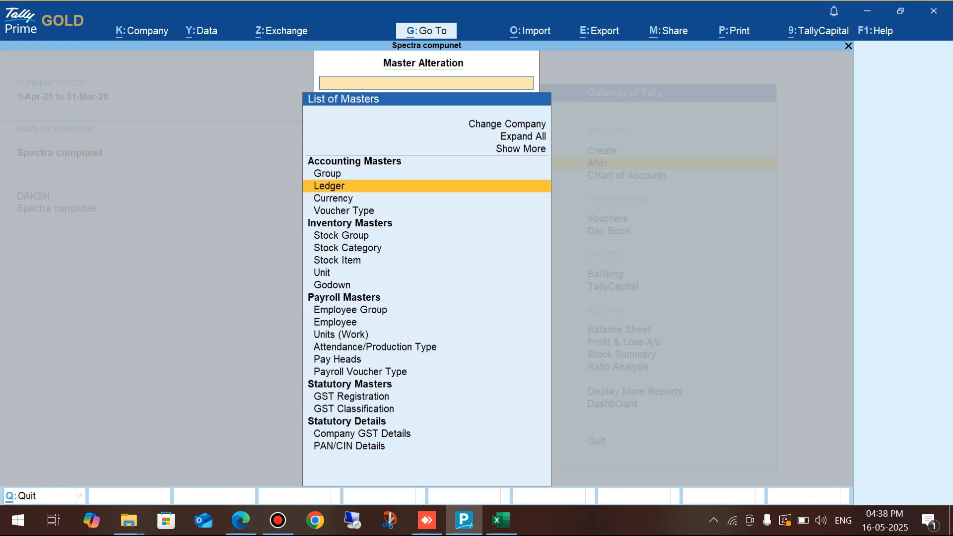
{"action": "key", "text": "Escape"}
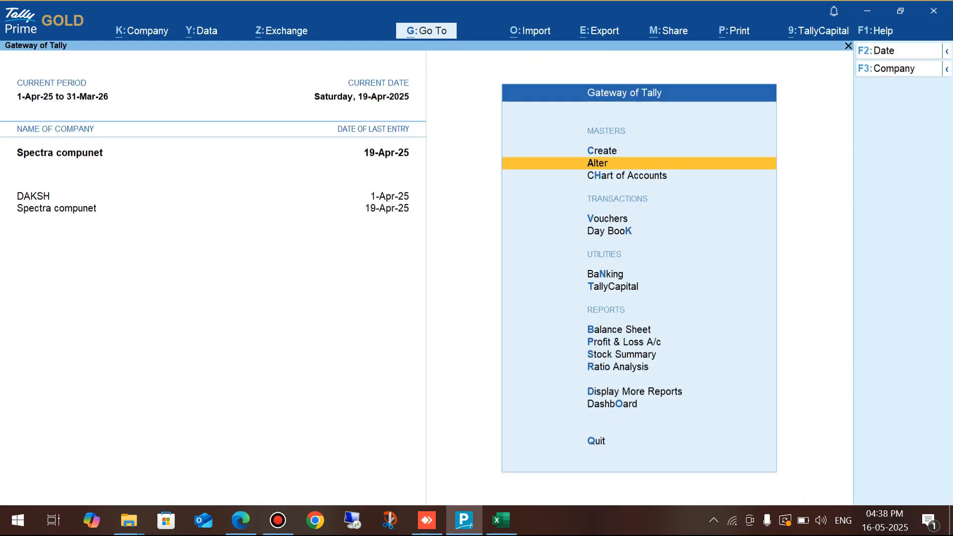
Start another bank statement import for TJSB from the "Demo data MSME\bank statement" folder with file type Supported.
{"action": "key", "text": "alt+o"}
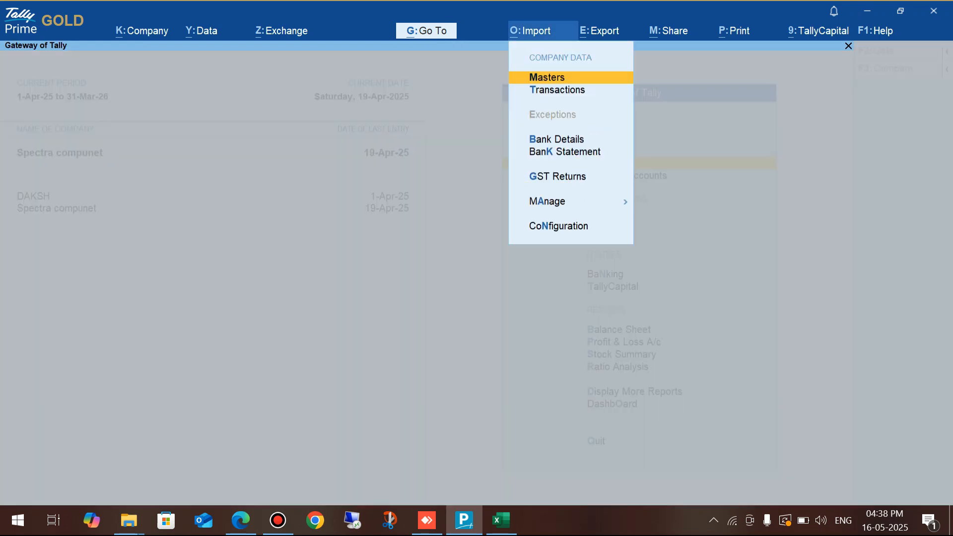
{"action": "key", "text": "k"}
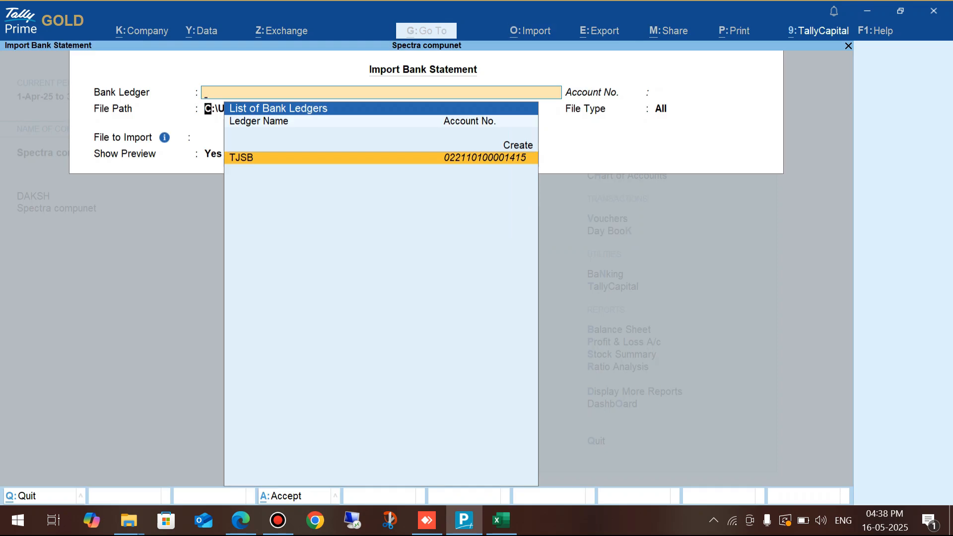
{"action": "key", "text": "Return"}
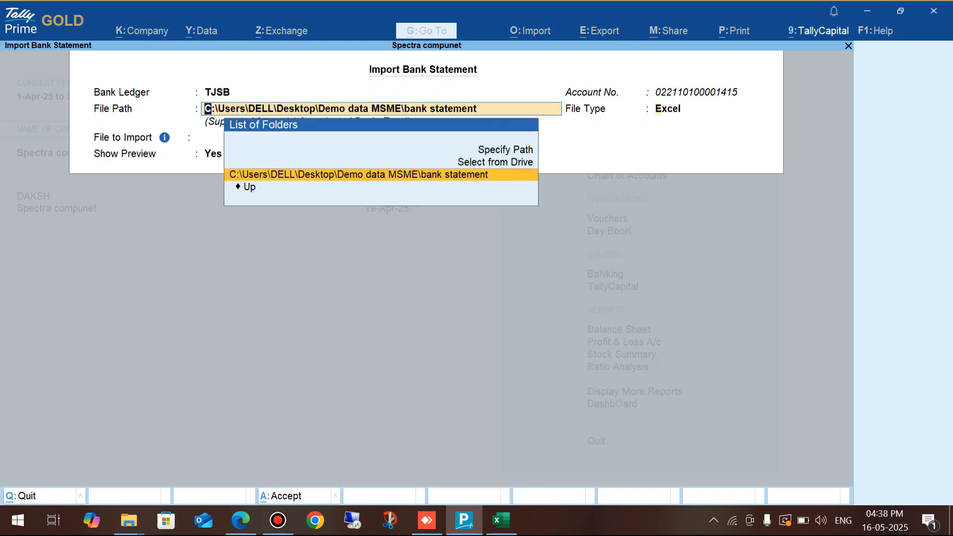
{"action": "key", "text": "Return"}
{"action": "key", "text": "Down"}
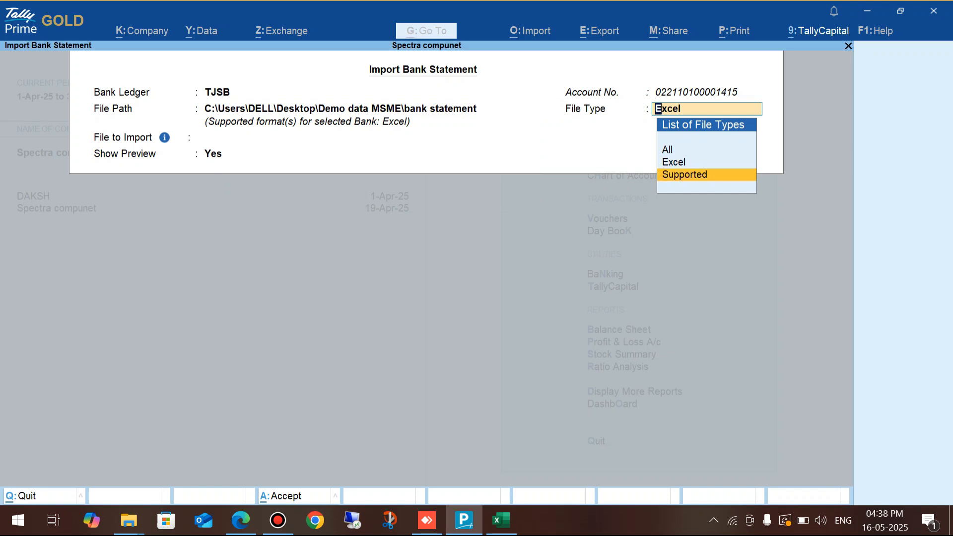
{"action": "key", "text": "Return"}
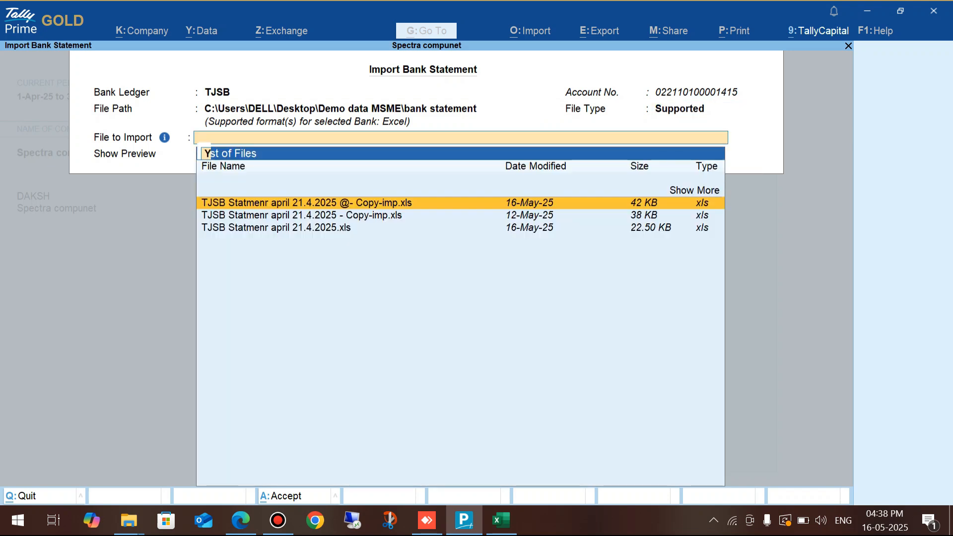
Choose "TJSB Statmenr april 21.4.2025 @- Copy-imp.xls", accept the import with preview and import the previewed entries.
{"action": "key", "text": "Return"}
{"action": "key", "text": "Return"}
{"action": "key", "text": "Return"}
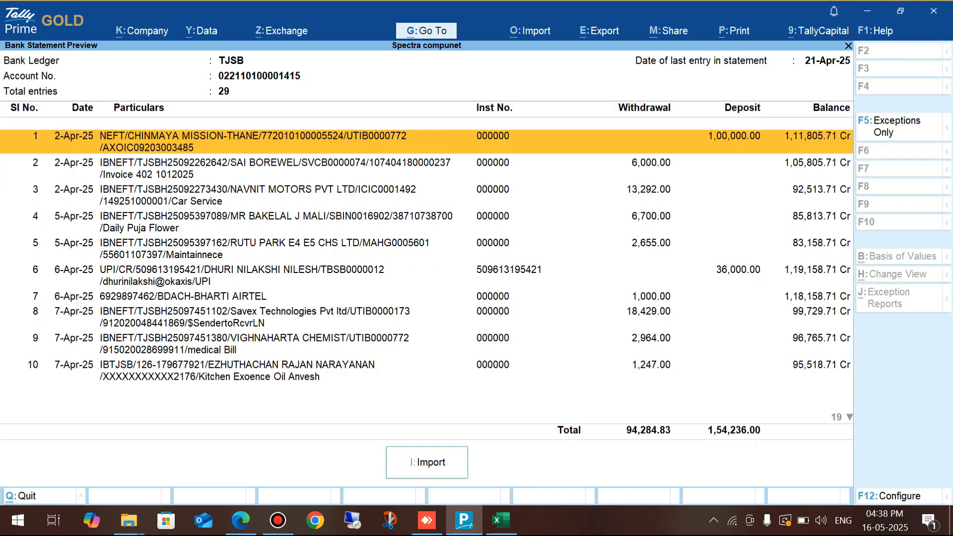
{"action": "key", "text": "i"}
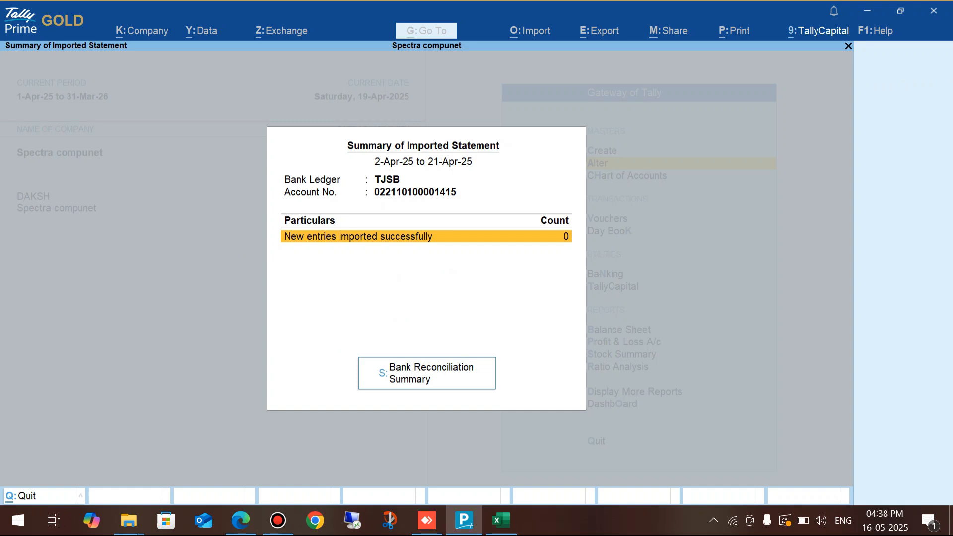
Open the TJSB Bank Reconciliation Summary and drill into the current period's unreconciled transactions available only in the bank.
{"action": "key", "text": "s"}
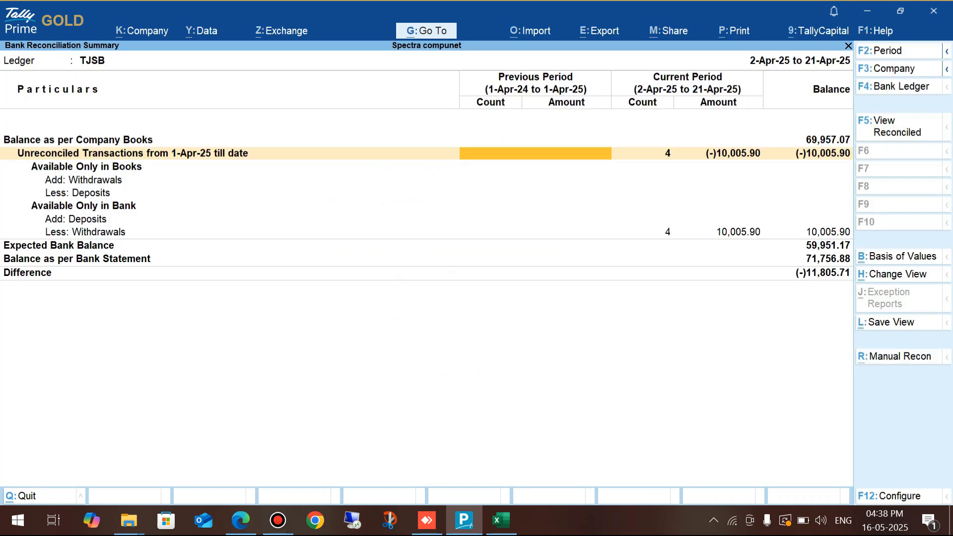
{"action": "key", "text": "Right"}
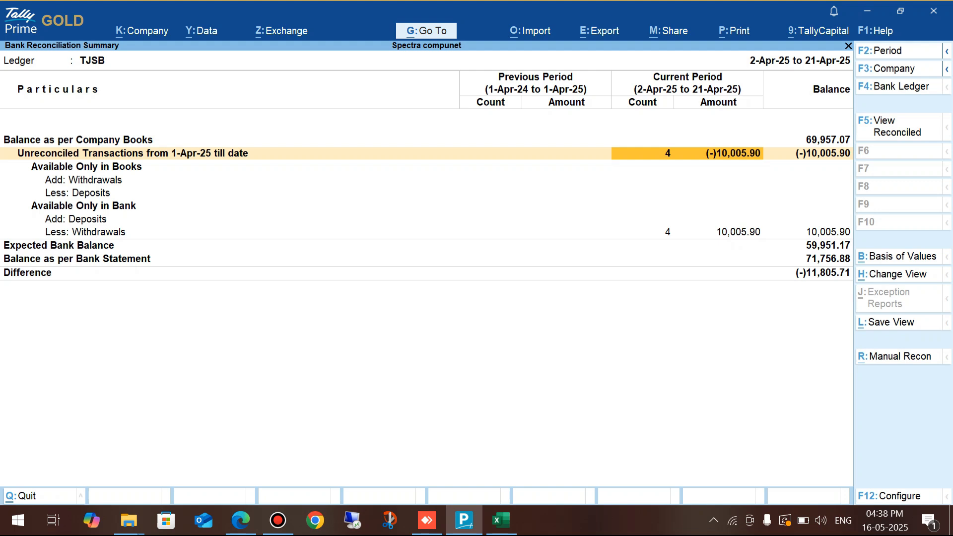
{"action": "key", "text": "Return"}
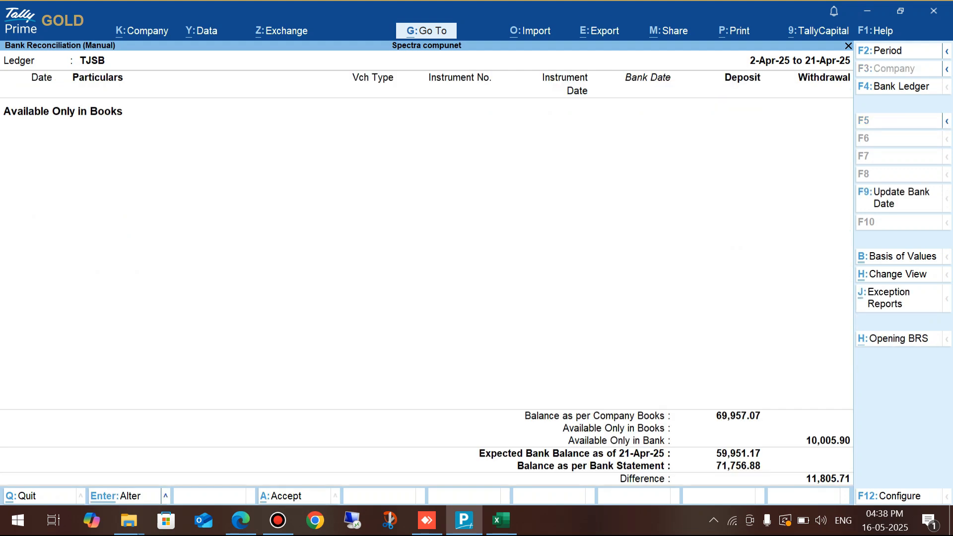
{"action": "key", "text": "Escape"}
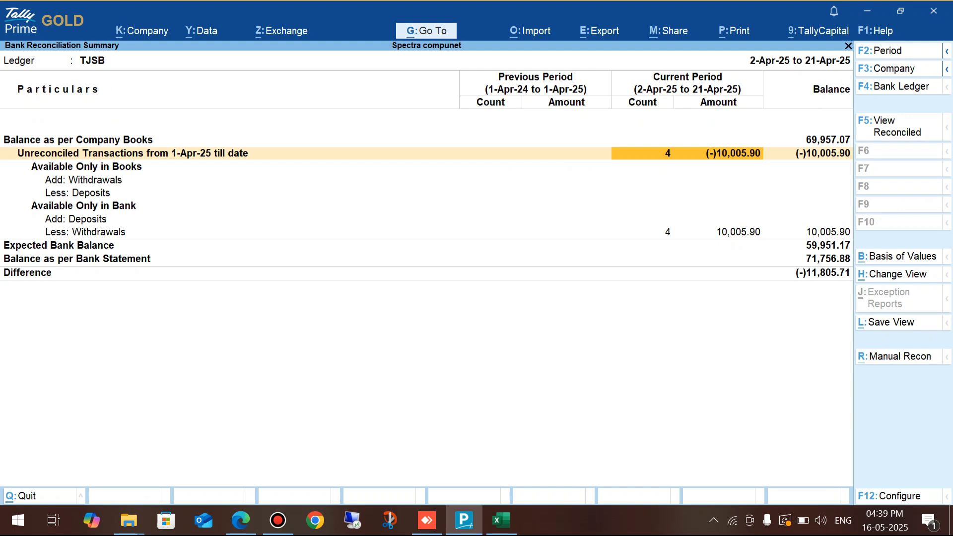
{"action": "key", "text": "Return"}
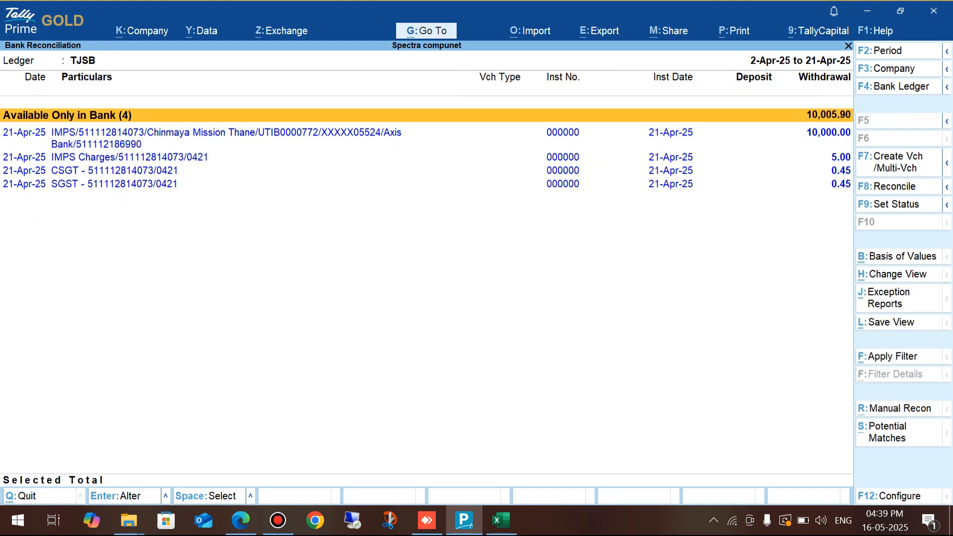
Select all four 21-Apr-25 transactions available only in the bank and start creating multiple vouchers from them.
{"action": "key", "text": "Down"}
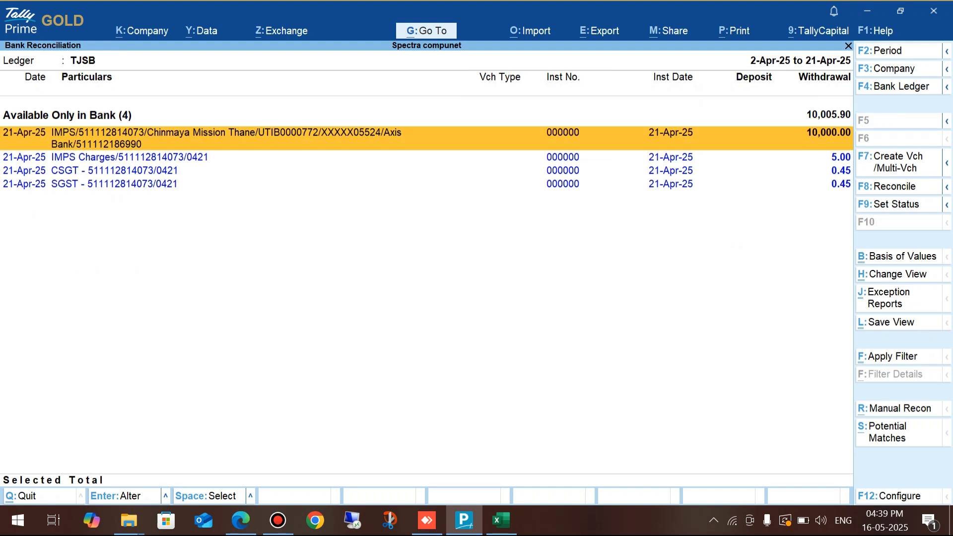
{"action": "key", "text": "space"}
{"action": "key", "text": "space"}
{"action": "key", "text": "space"}
{"action": "key", "text": "space"}
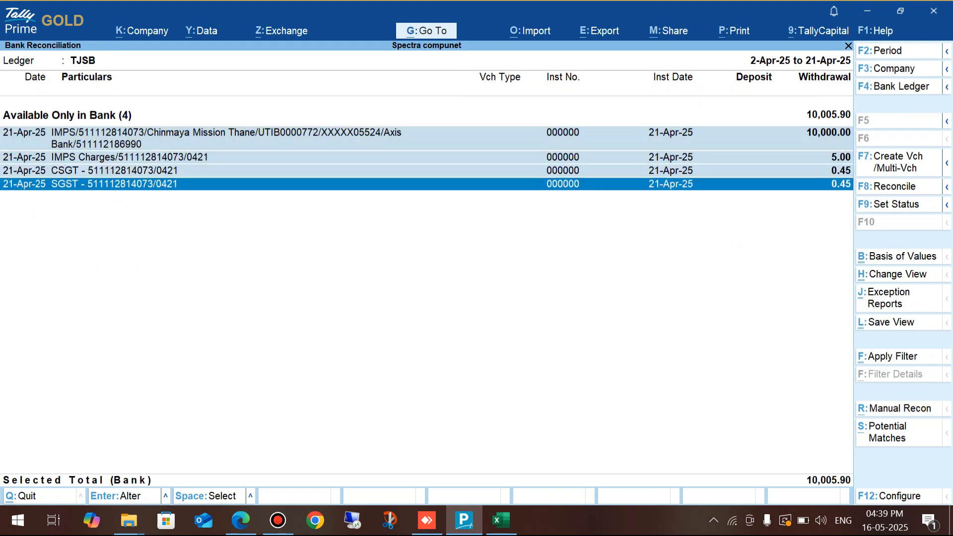
{"action": "key", "text": "F7"}
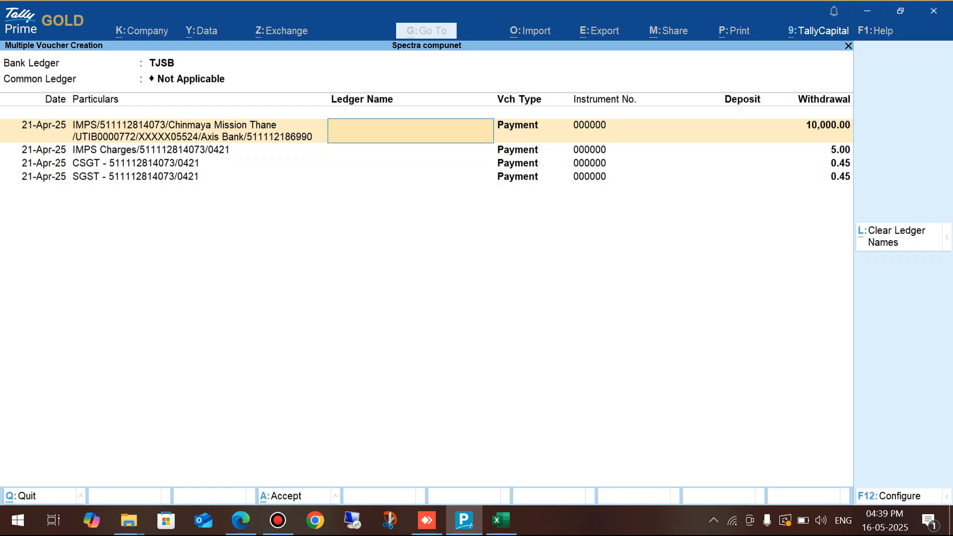
Set the common ledger to AMAR Groups for all the listed bank transactions.
{"action": "key", "text": "BackSpace"}
{"action": "key", "text": "space"}
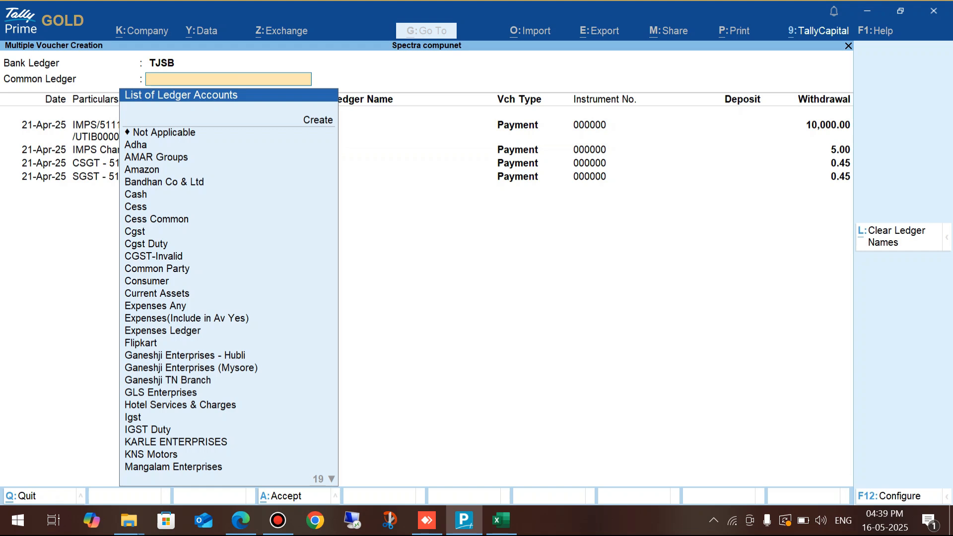
{"action": "key", "text": "Down"}
{"action": "key", "text": "Down"}
{"action": "key", "text": "Down"}
{"action": "key", "text": "Down"}
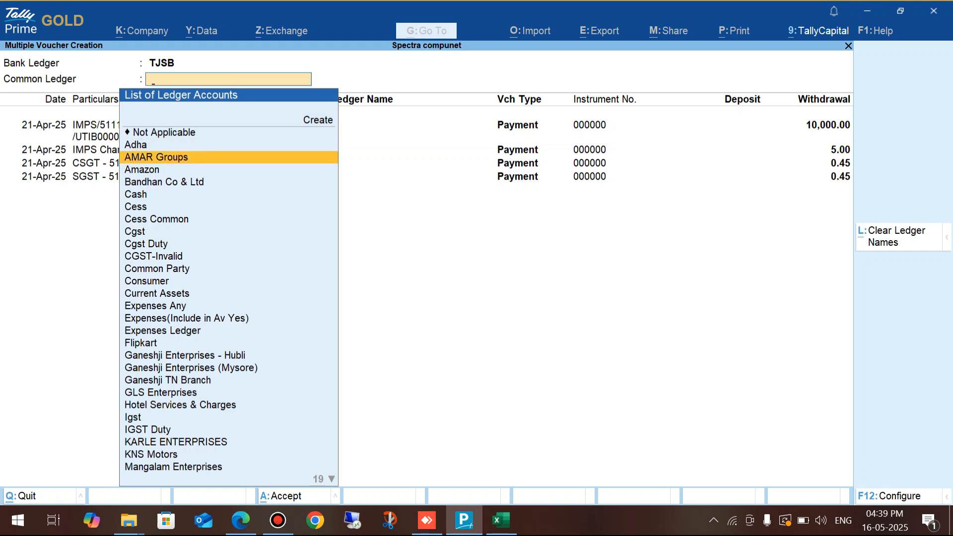
{"action": "key", "text": "Return"}
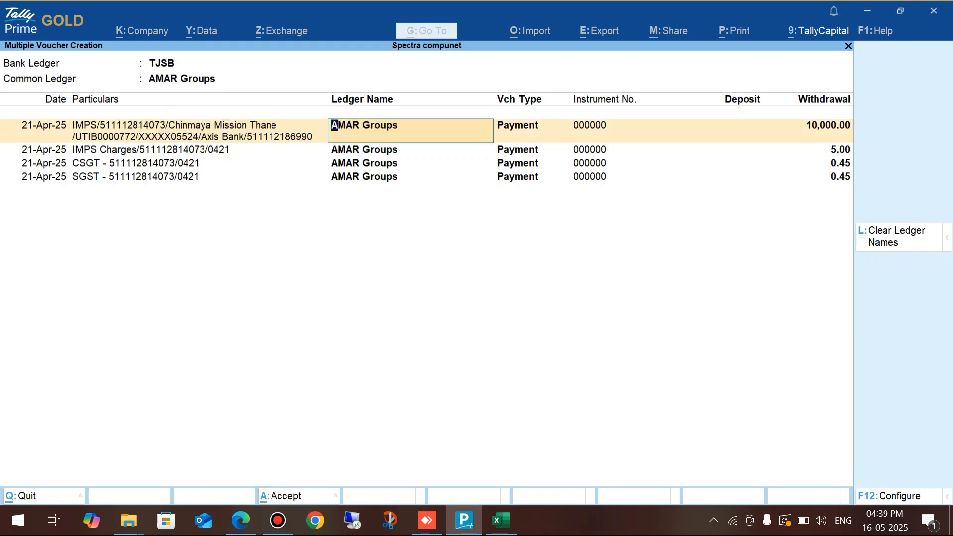
Reset the common ledger to Not Applicable and assign Bandhan Co & Ltd to the 10,000.00 IMPS withdrawal.
{"action": "key", "text": "BackSpace"}
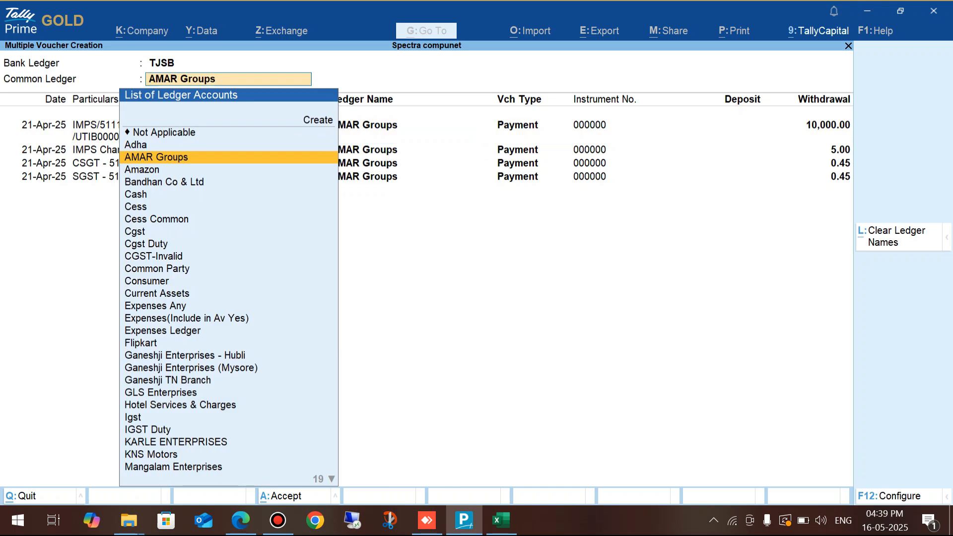
{"action": "key", "text": "Up"}
{"action": "key", "text": "Up"}
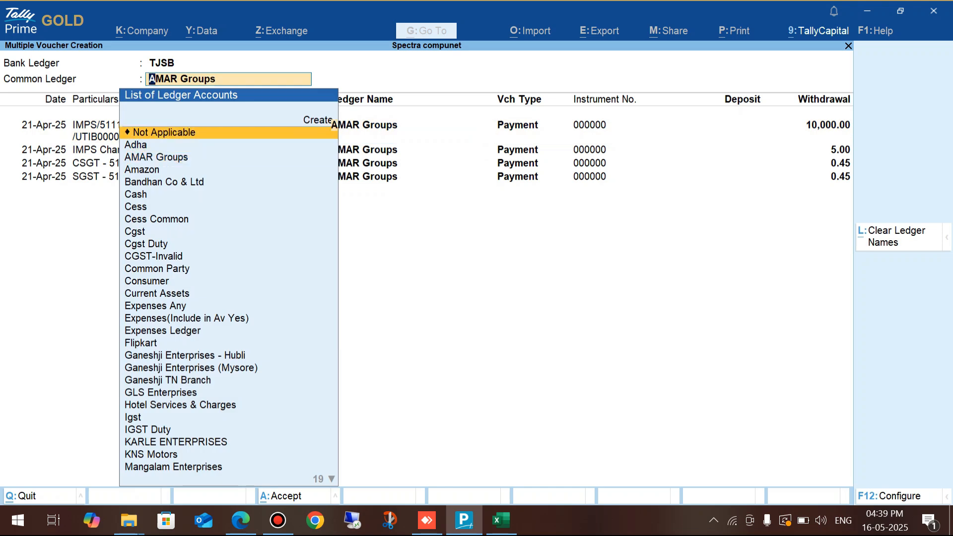
{"action": "key", "text": "Return"}
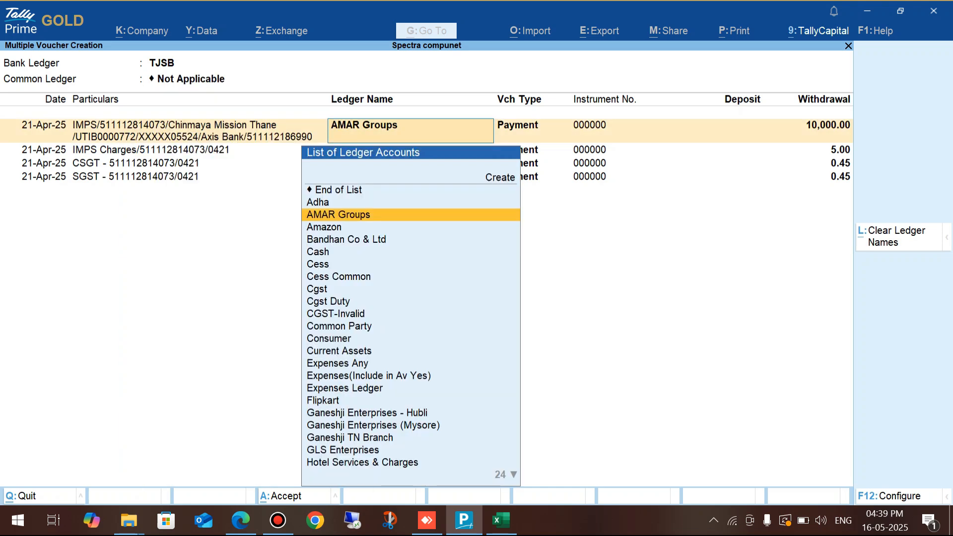
{"action": "key", "text": "Down"}
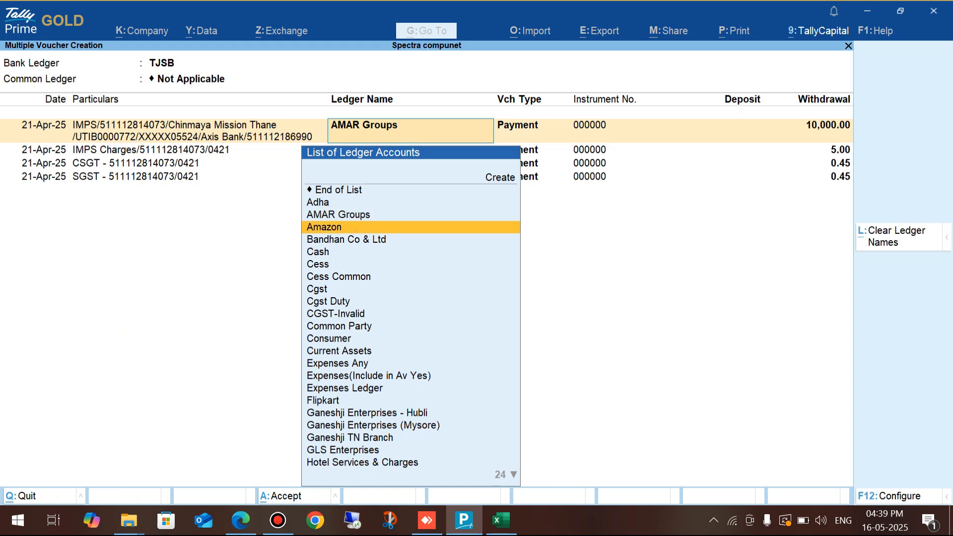
{"action": "key", "text": "Down"}
{"action": "key", "text": "Return"}
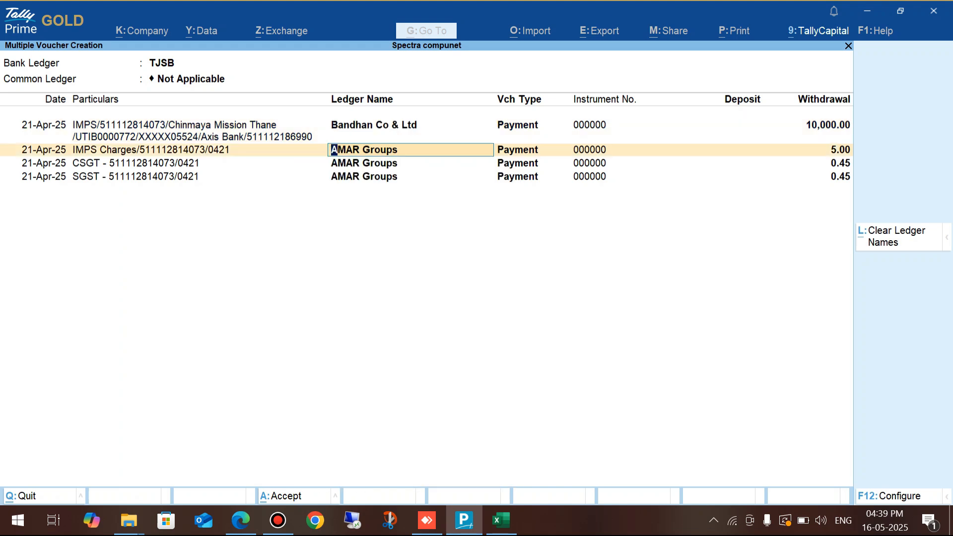
Assign the ledger Ganeshji Enterprises - Hubli to the IMPS Charges transaction.
{"action": "key", "text": "BackSpace"}
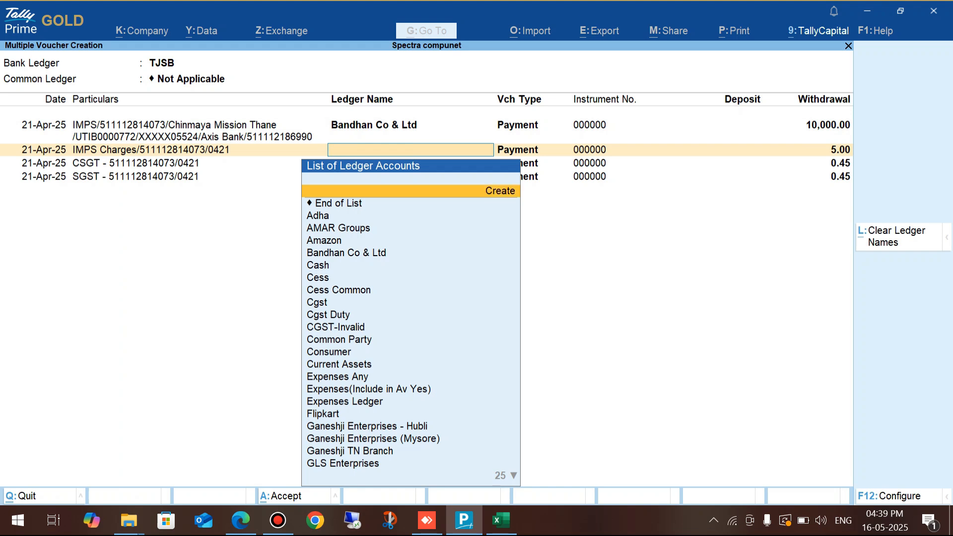
{"action": "key", "text": "Down"}
{"action": "key", "text": "Down"}
{"action": "key", "text": "Down"}
{"action": "key", "text": "Down"}
{"action": "key", "text": "Down"}
{"action": "key", "text": "Down"}
{"action": "key", "text": "Down"}
{"action": "key", "text": "Down"}
{"action": "key", "text": "Down"}
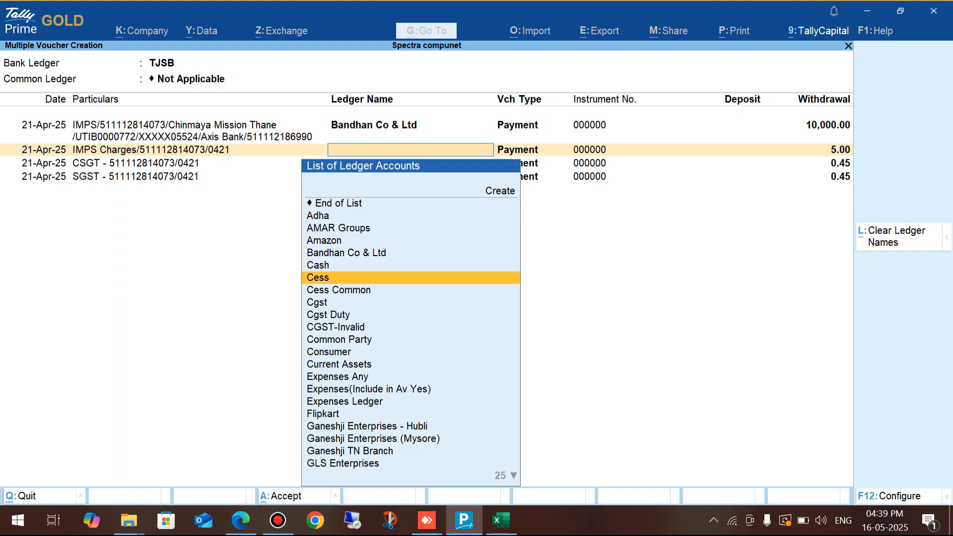
{"action": "key", "text": "Down"}
{"action": "key", "text": "Down"}
{"action": "key", "text": "Down"}
{"action": "key", "text": "Down"}
{"action": "key", "text": "Down"}
{"action": "key", "text": "Down"}
{"action": "key", "text": "Down"}
{"action": "key", "text": "Down"}
{"action": "key", "text": "Down"}
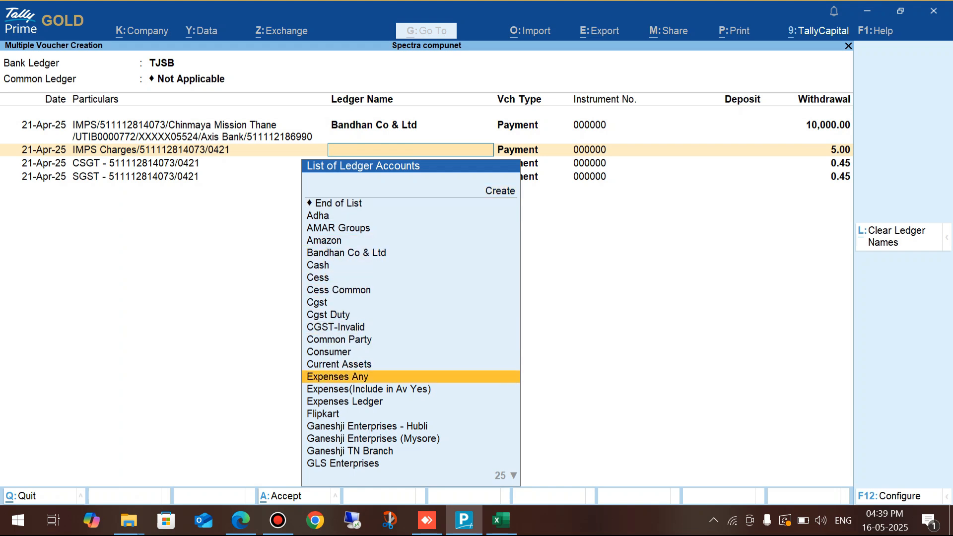
{"action": "key", "text": "Down"}
{"action": "key", "text": "Return"}
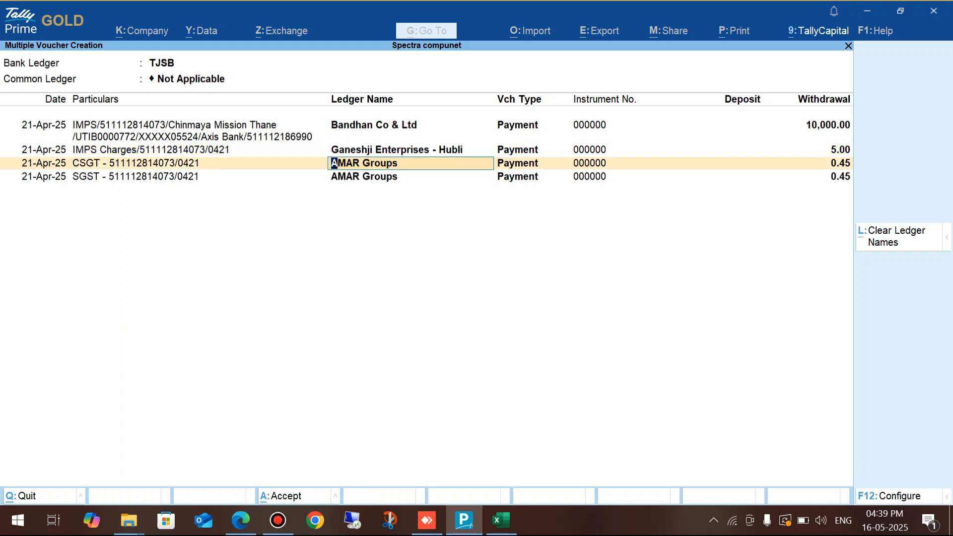
Keep AMAR Groups for the CSGT and SGST lines, create the vouchers, and mark them all as regular and reconciled.
{"action": "key", "text": "Return"}
{"action": "key", "text": "Return"}
{"action": "key", "text": "Return"}
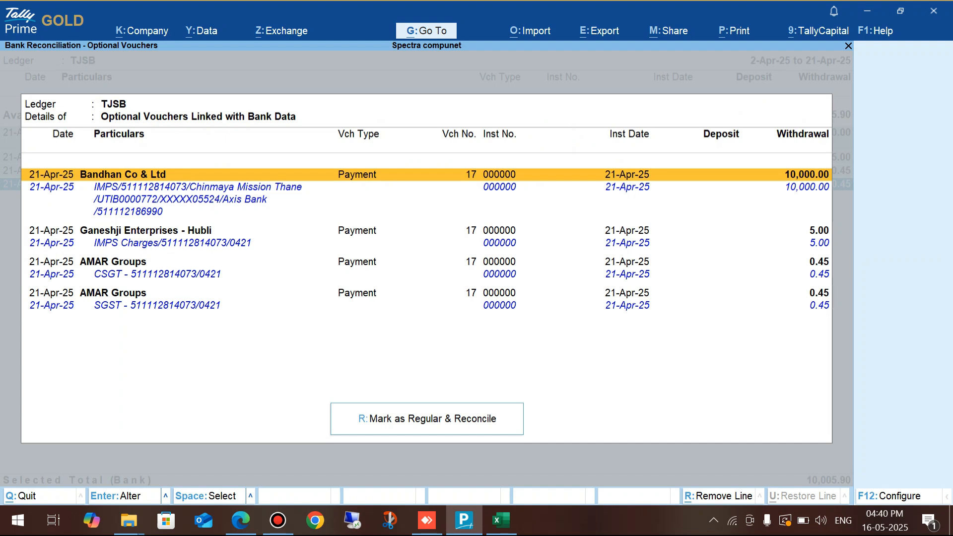
{"action": "key", "text": "r"}
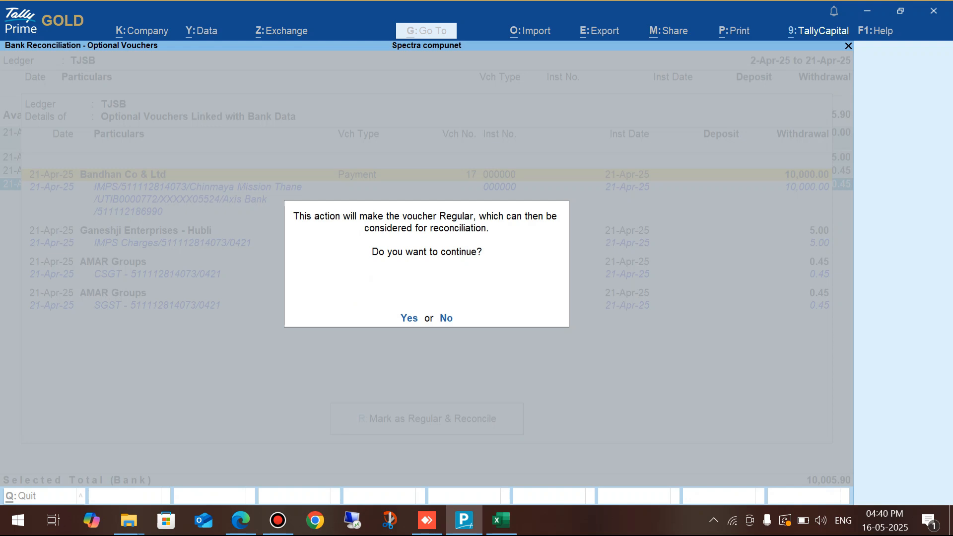
{"action": "key", "text": "y"}
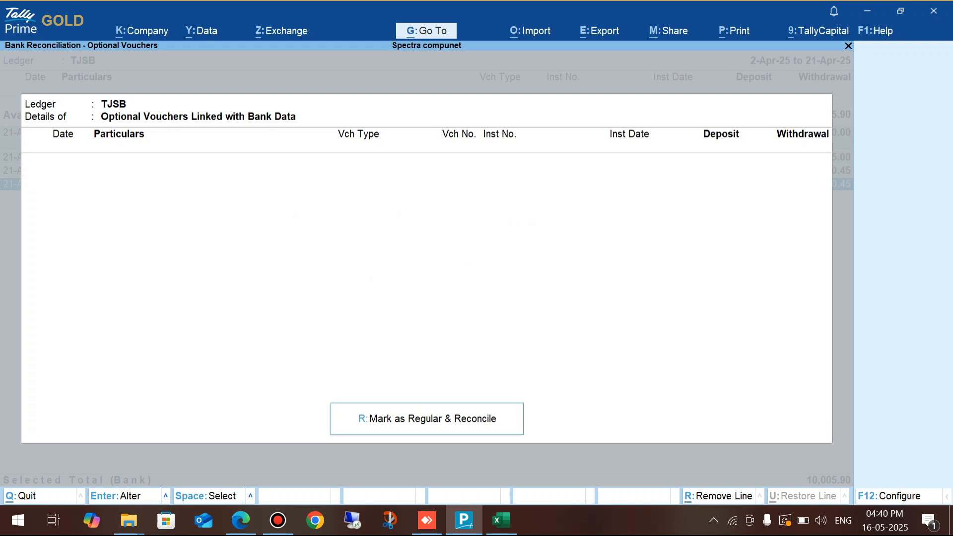
Return to the TJSB Bank Reconciliation Summary and view April's reconciled transactions.
{"action": "key", "text": "Escape"}
{"action": "key", "text": "Escape"}
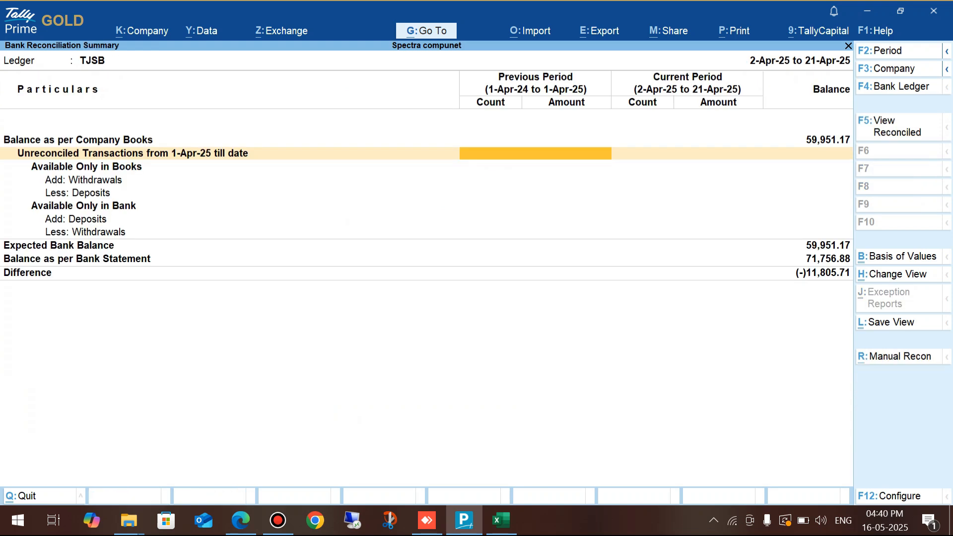
{"action": "key", "text": "F5"}
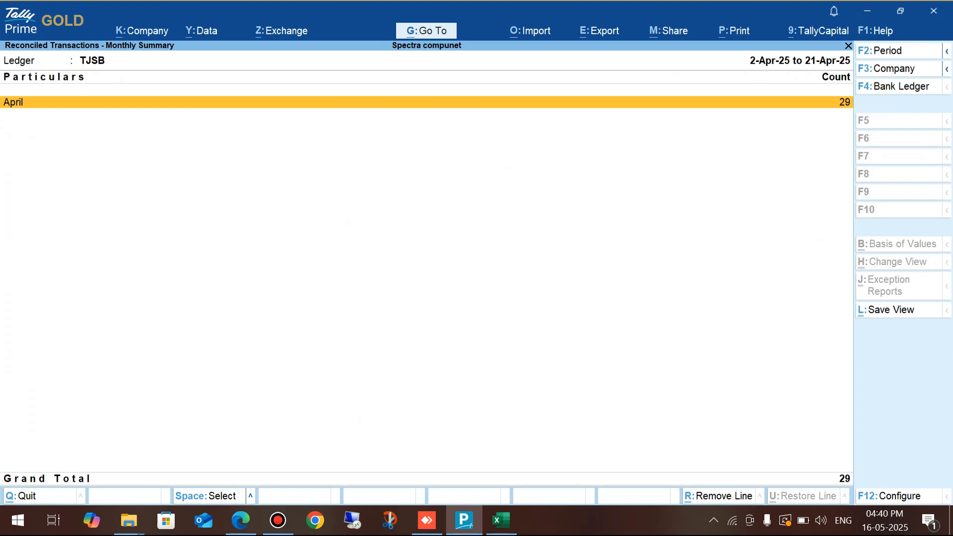
{"action": "key", "text": "Return"}
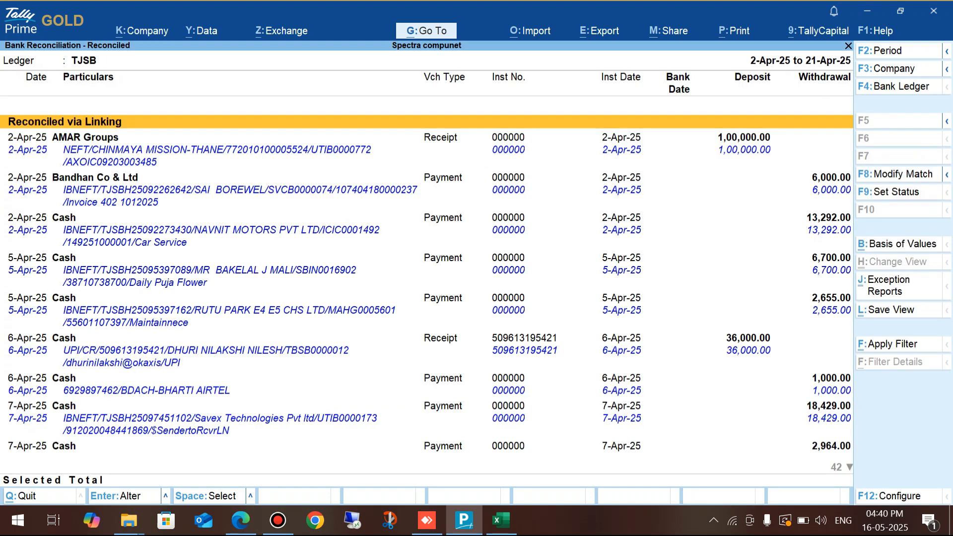